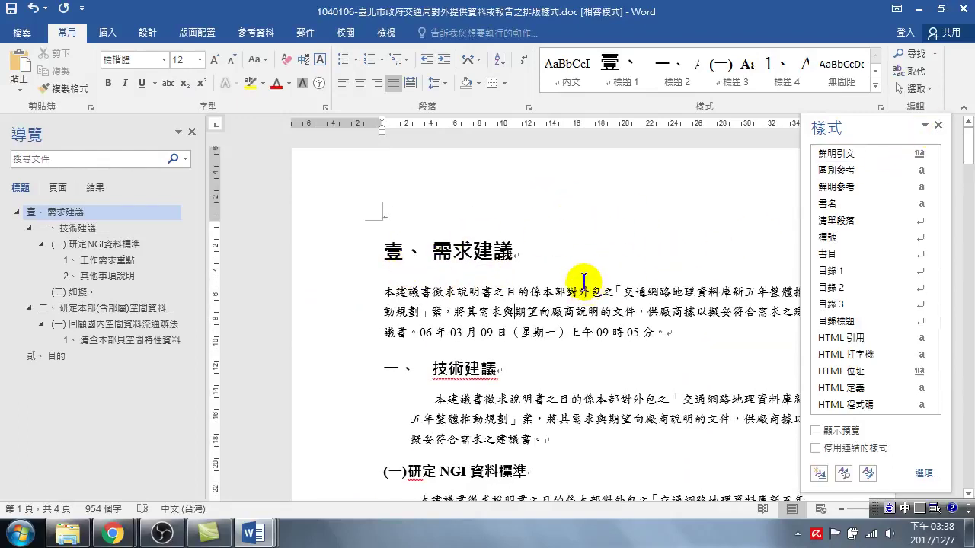
Add a centred Plain Number 2 page number at the page bottom and select it in the footer
left_click(107, 32)
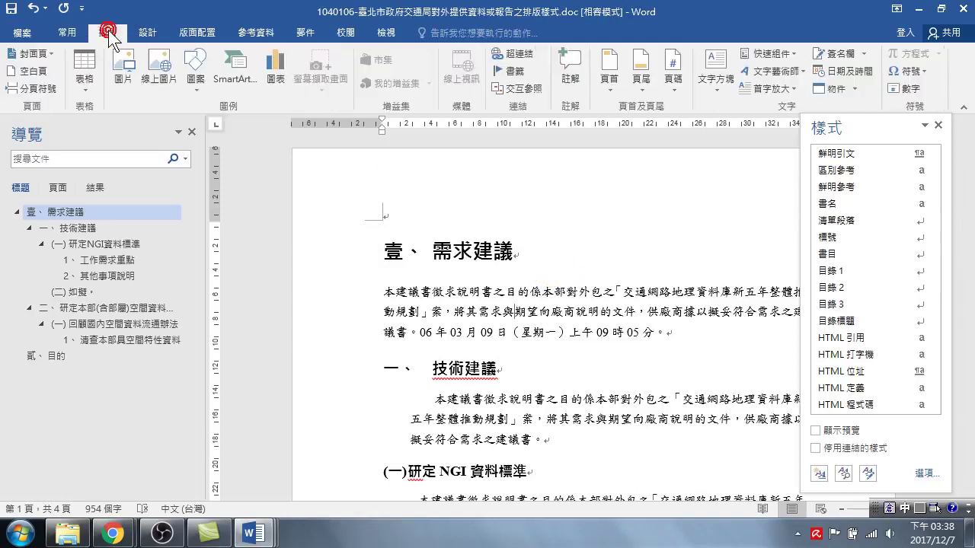
left_click(673, 86)
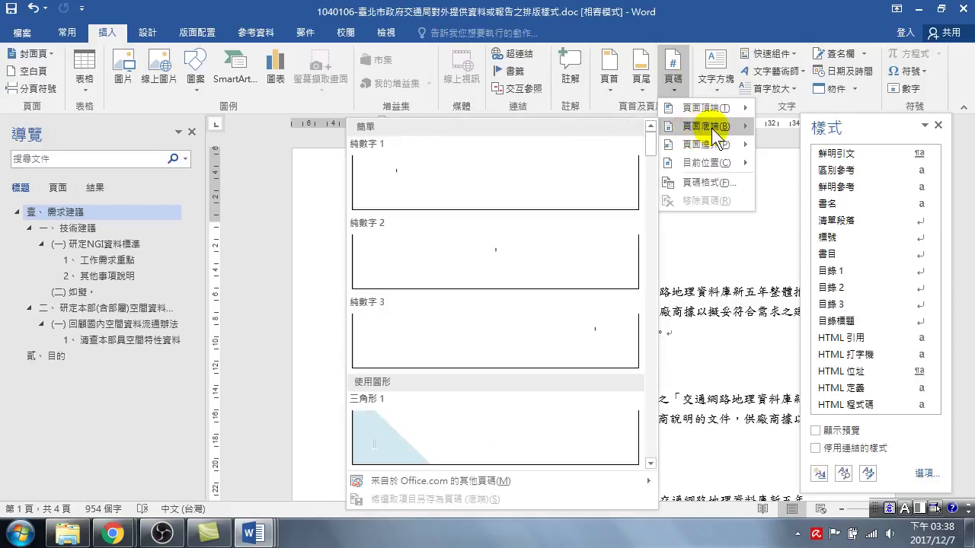
left_click(503, 259)
left_click(588, 403)
double_click(592, 405)
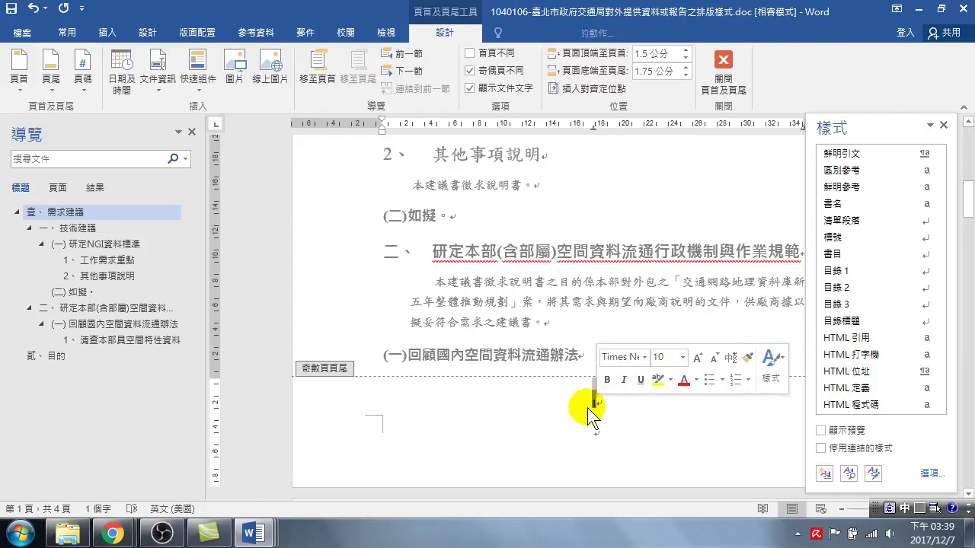
Close footer editing and the Styles pane to return to the body text
left_click(724, 67)
scroll(602, 335, "down", 5)
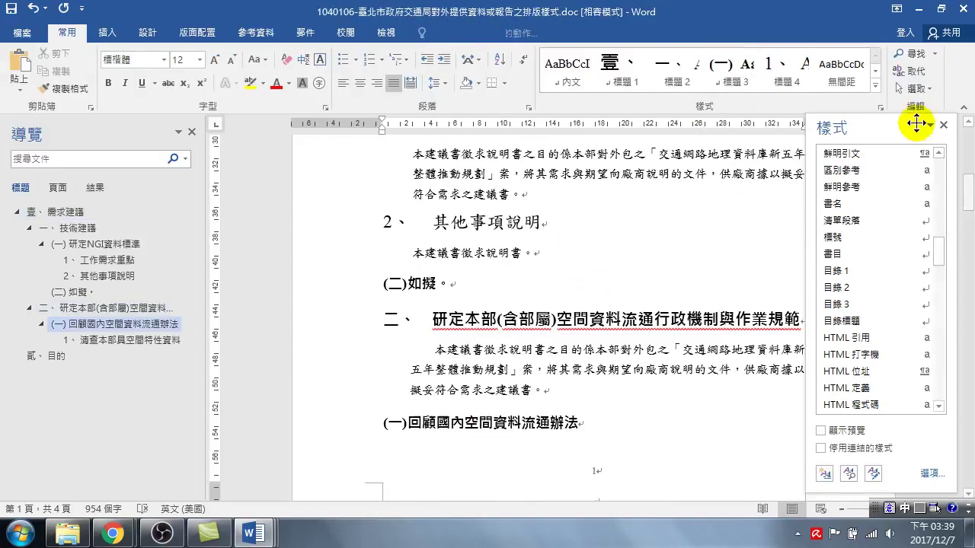
left_click(943, 124)
scroll(619, 404, "down", 4)
scroll(618, 405, "up", 1)
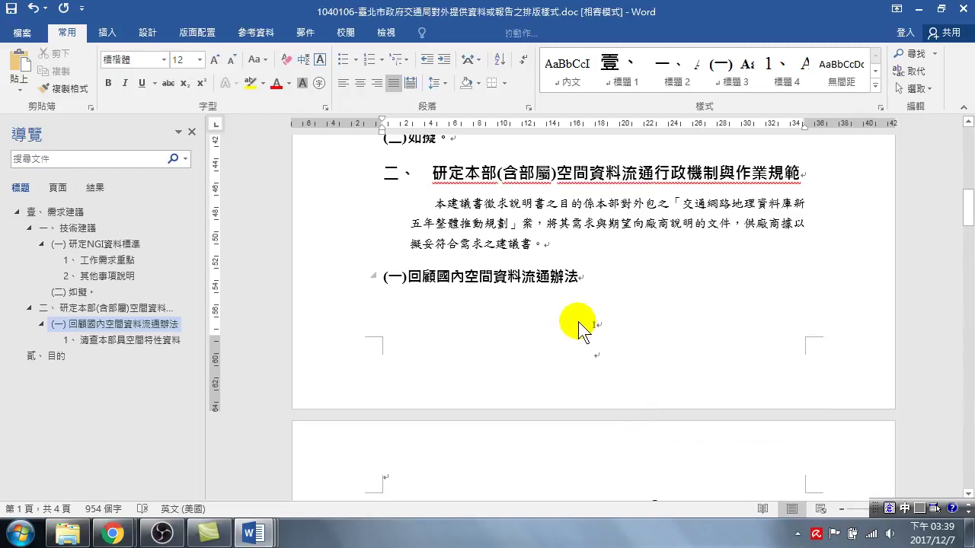
left_click(579, 323)
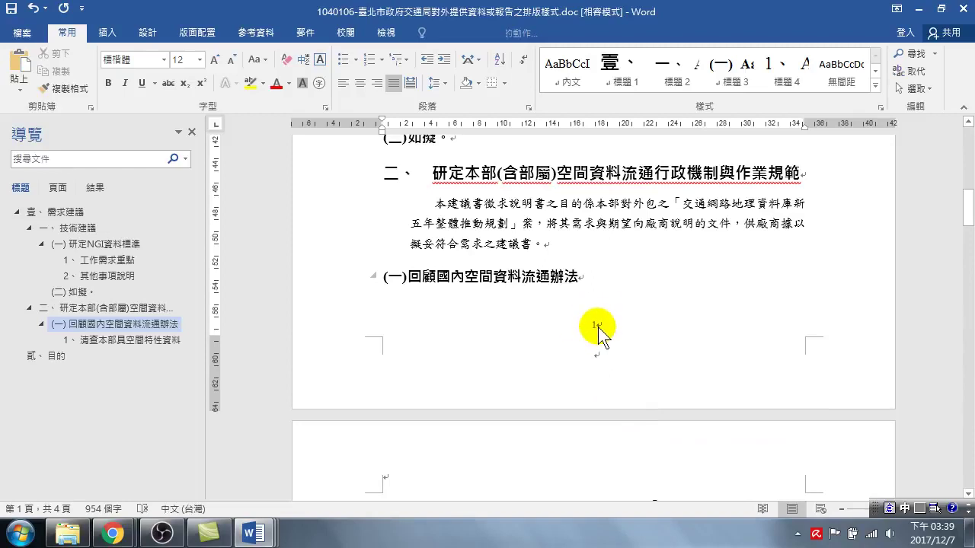
Put the cursor on the empty line beneath the 貳、目的 heading
scroll(570, 290, "down", 4)
scroll(560, 301, "down", 4)
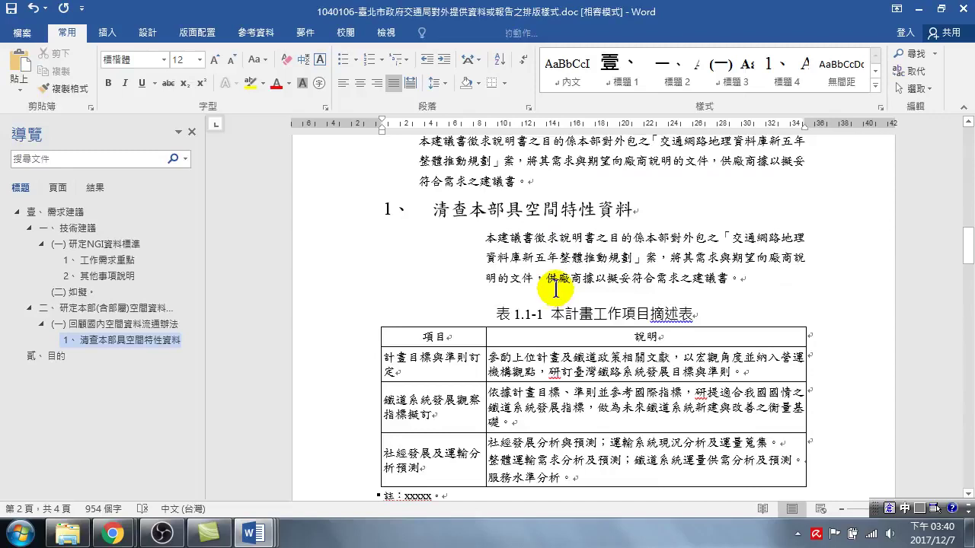
scroll(553, 301, "down", 4)
scroll(549, 312, "down", 8)
scroll(544, 316, "down", 3)
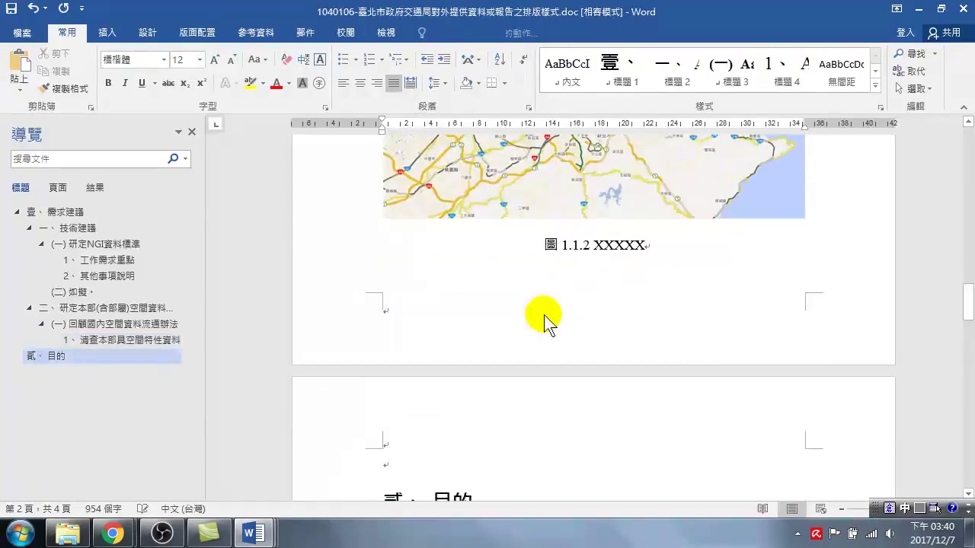
scroll(543, 309, "down", 3)
scroll(556, 301, "up", 3)
scroll(575, 316, "down", 3)
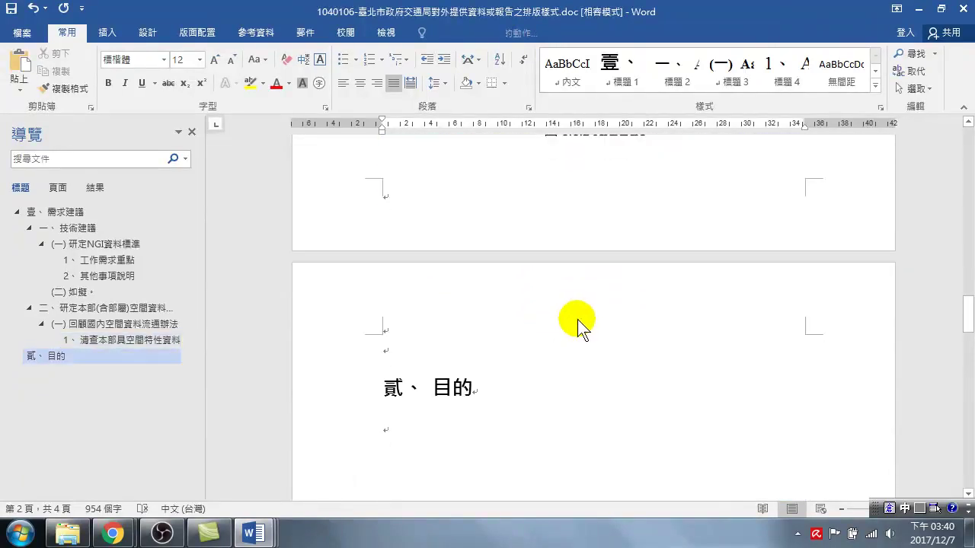
scroll(533, 331, "down", 3)
left_click(441, 279)
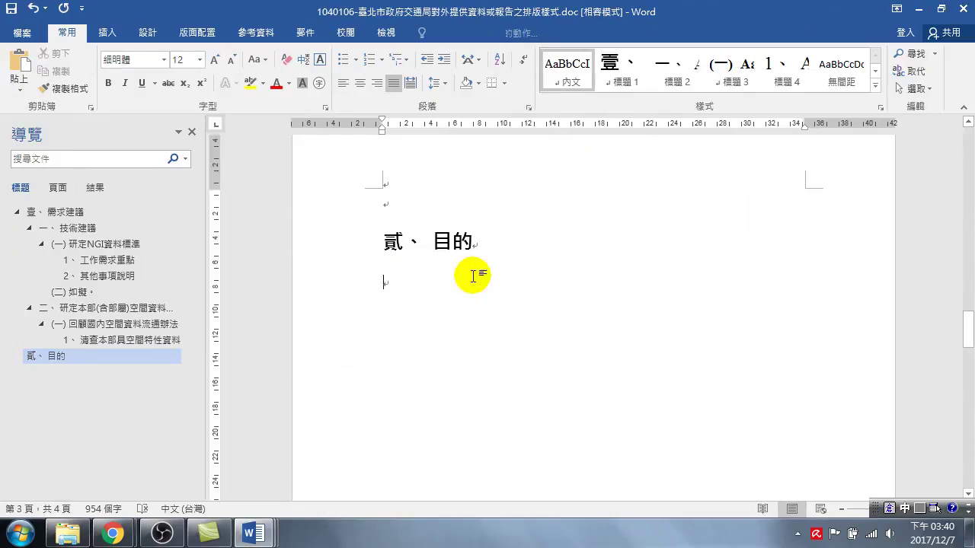
Insert a 2-column by 3-row table under 貳、目的
left_click(108, 32)
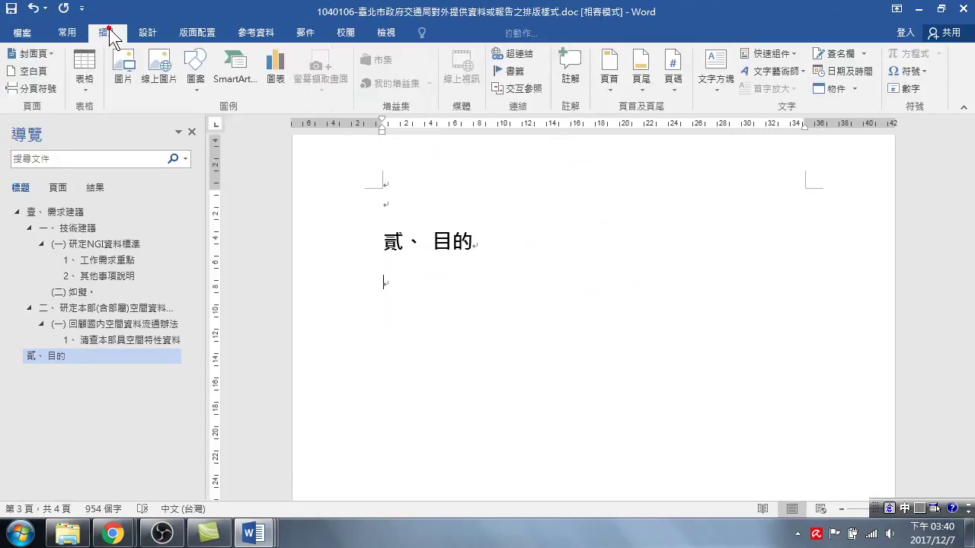
left_click(96, 68)
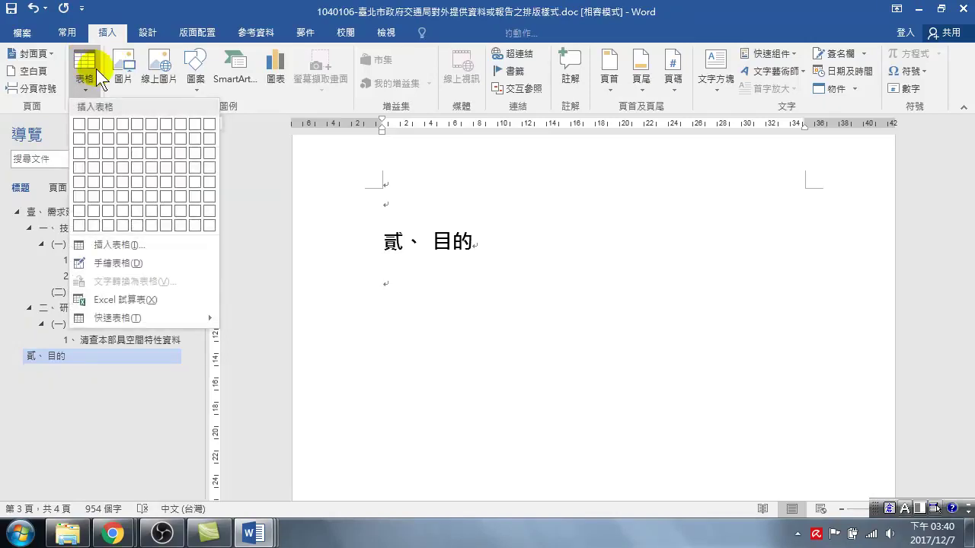
left_click(94, 154)
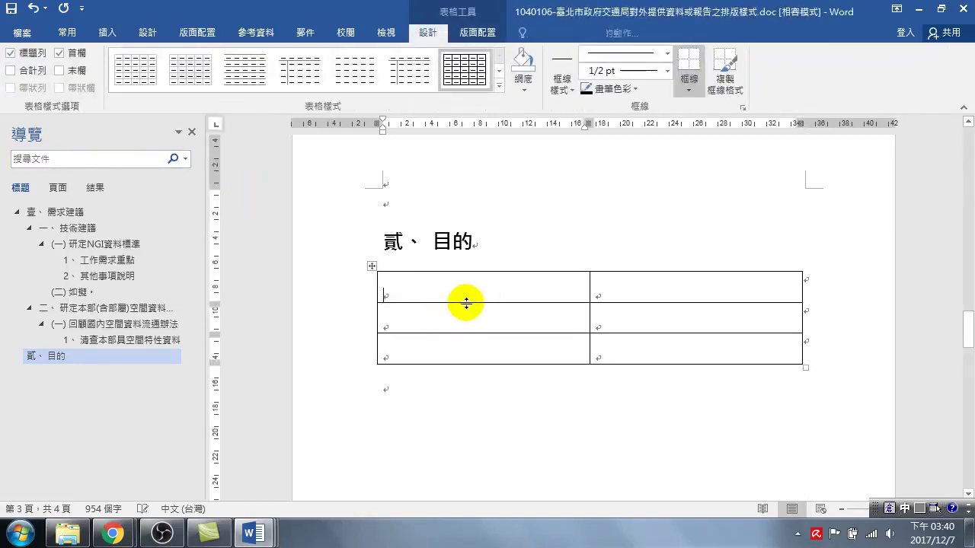
mouse_move(426, 242)
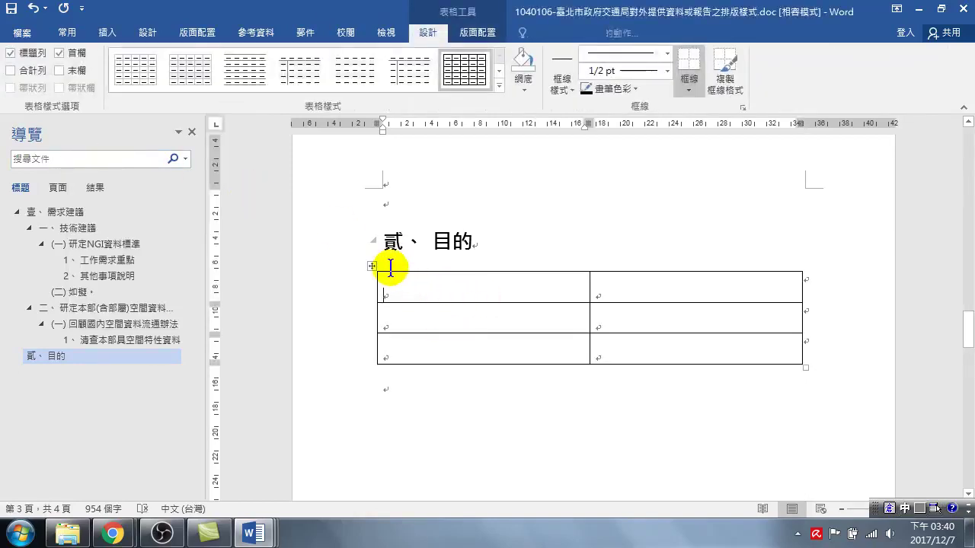
Centre the table horizontally on the page in Table Properties
right_click(370, 265)
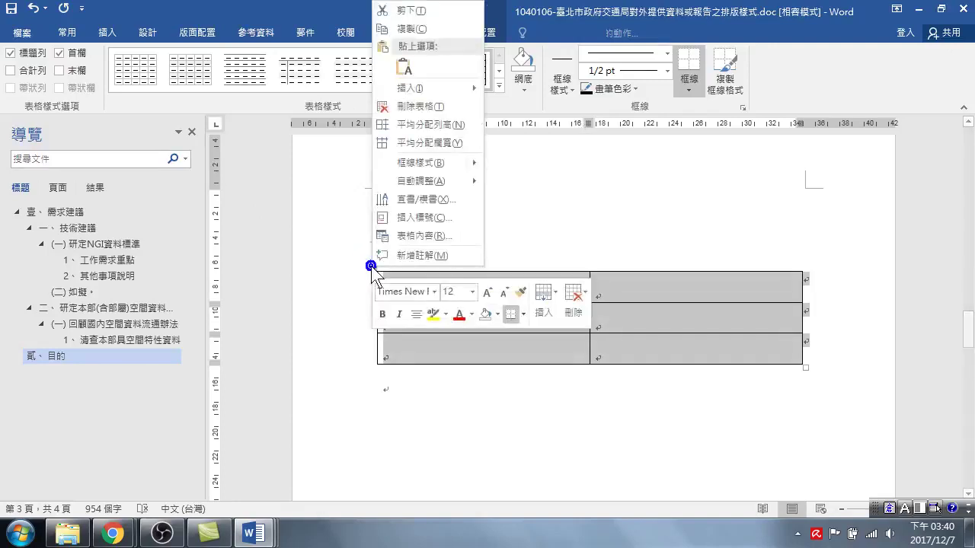
left_click(425, 235)
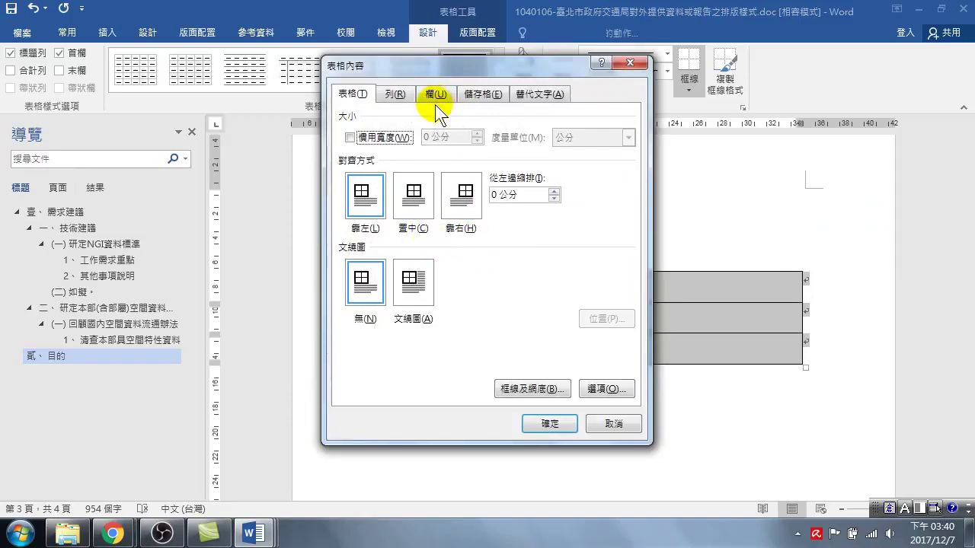
left_click(411, 196)
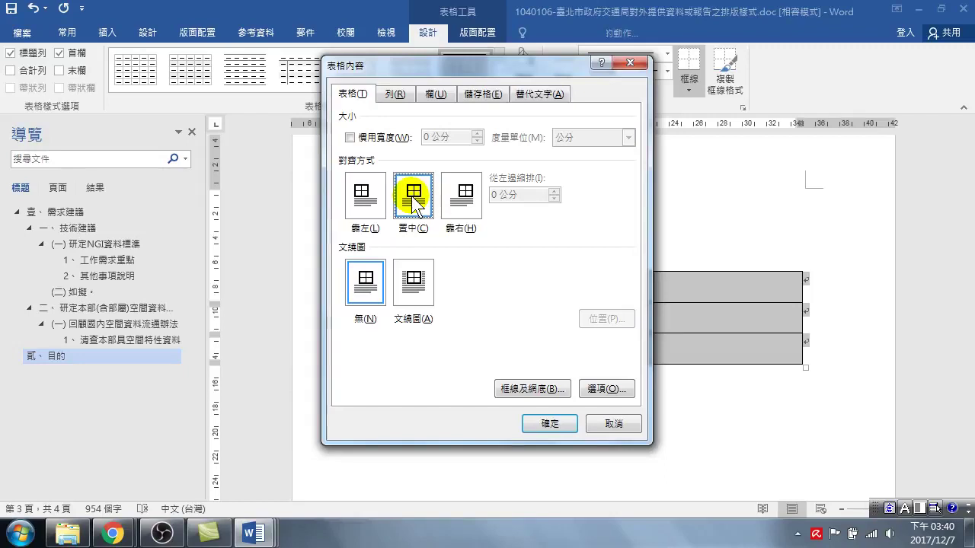
On the Column tab, replace the 7.38 cm width with 6 cm and check the table
left_click(437, 94)
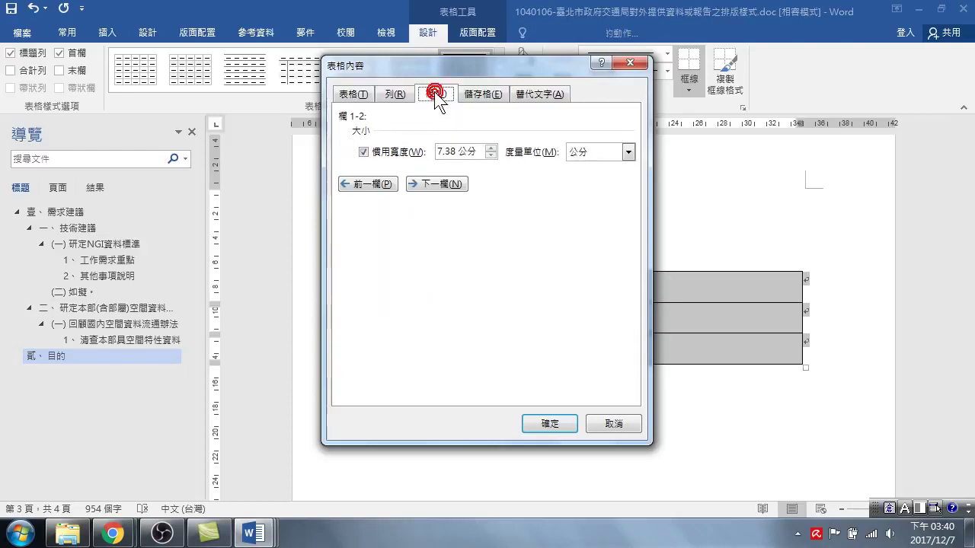
double_click(455, 151)
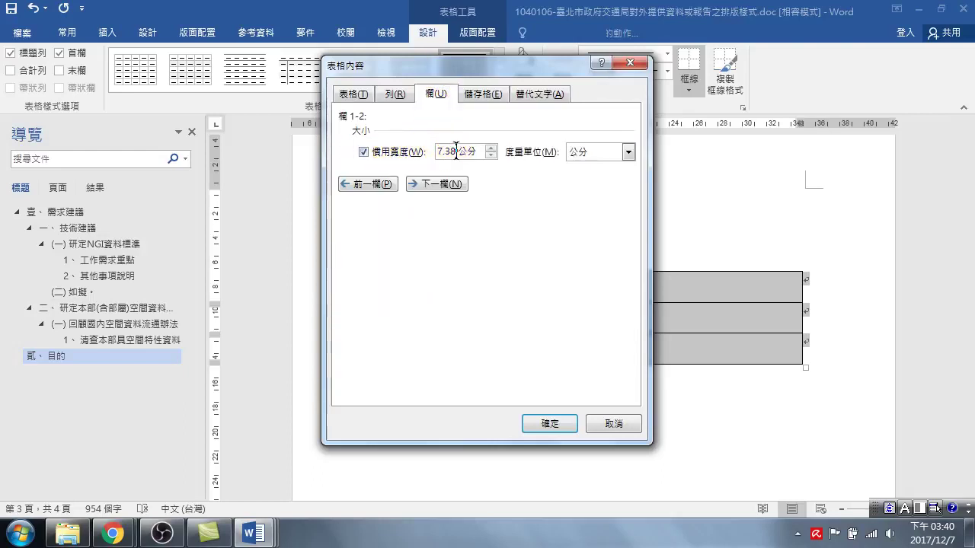
left_click_drag(456, 150, 437, 152)
type("6")
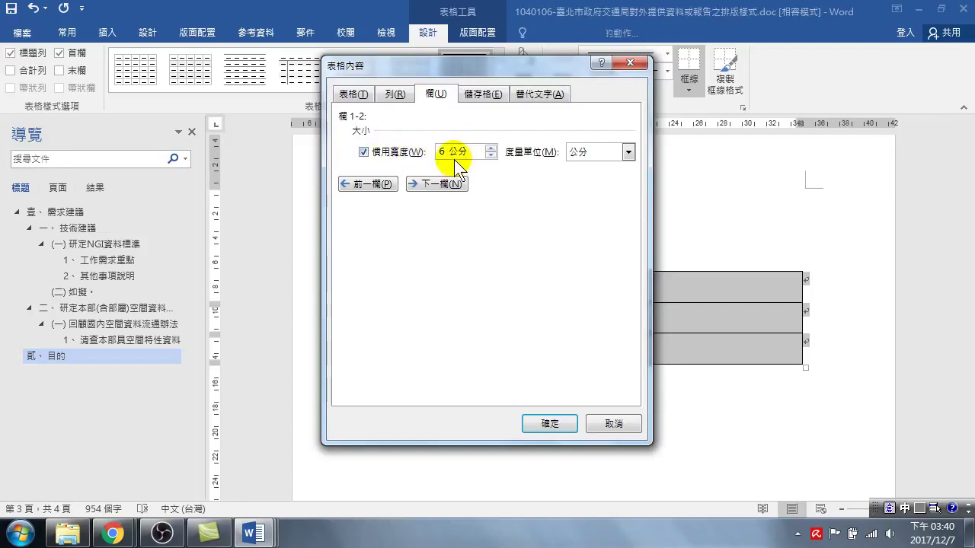
left_click(435, 183)
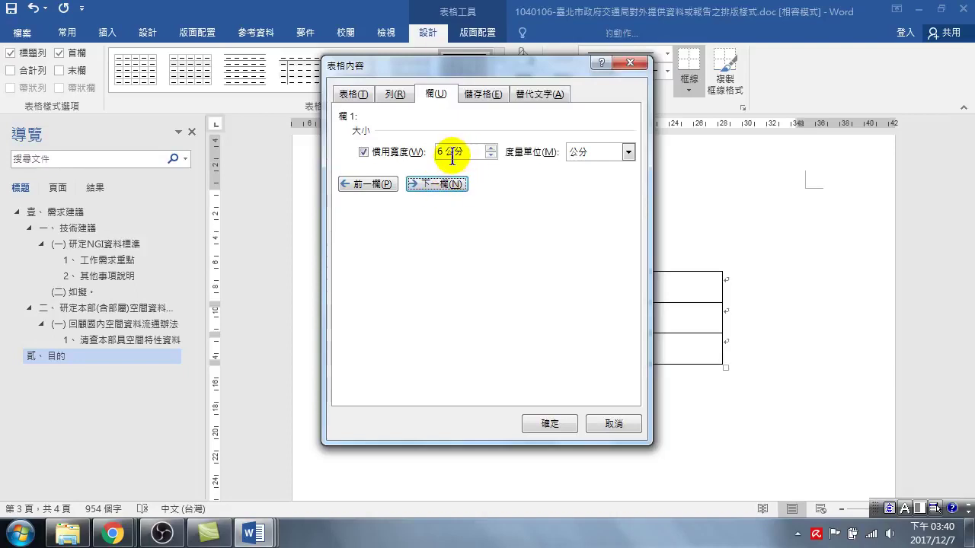
left_click_drag(493, 56, 150, 106)
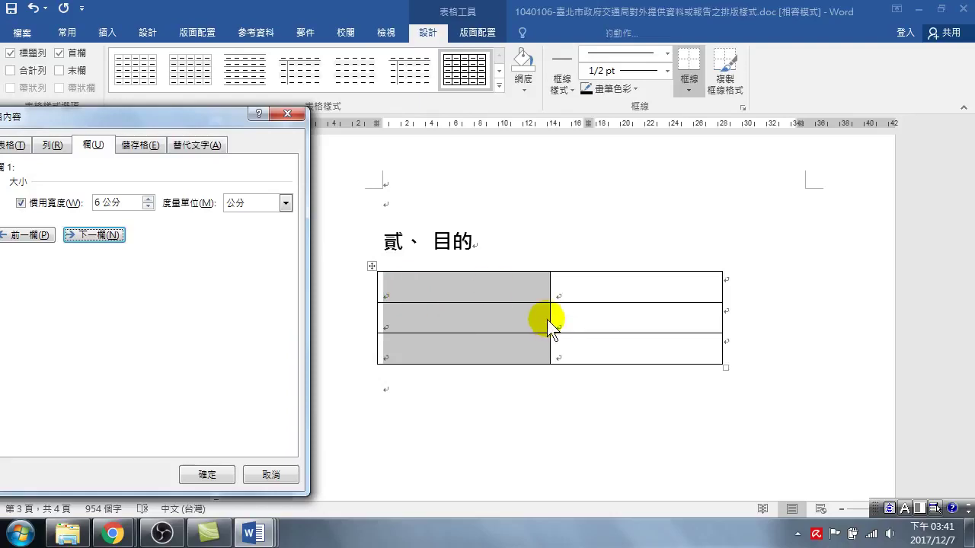
left_click_drag(213, 115, 403, 93)
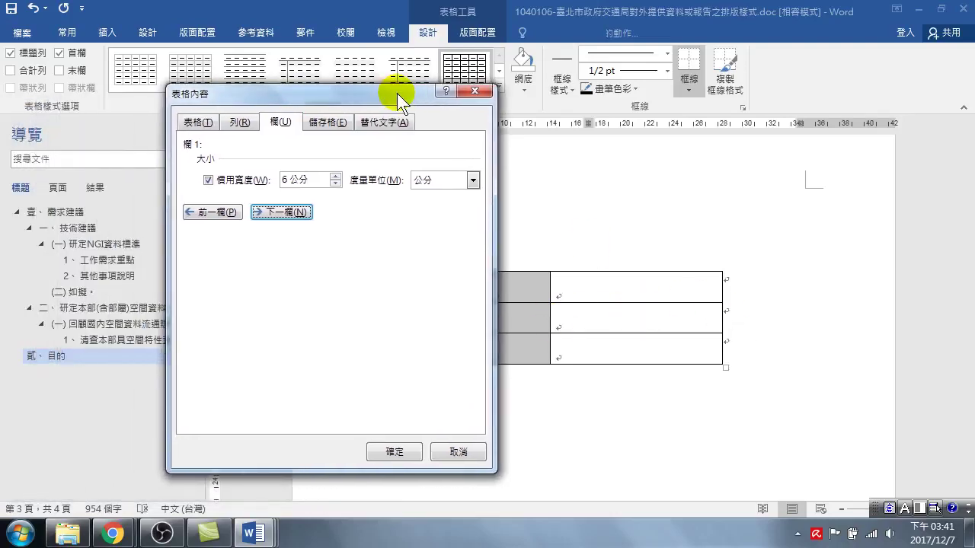
Set both columns' preferred width to 7 cm and apply the table settings
double_click(288, 180)
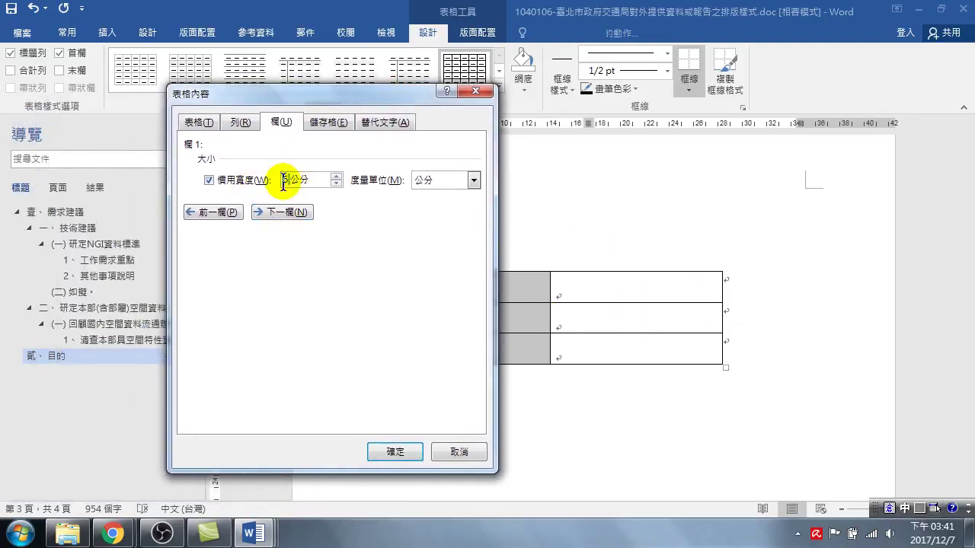
type("7")
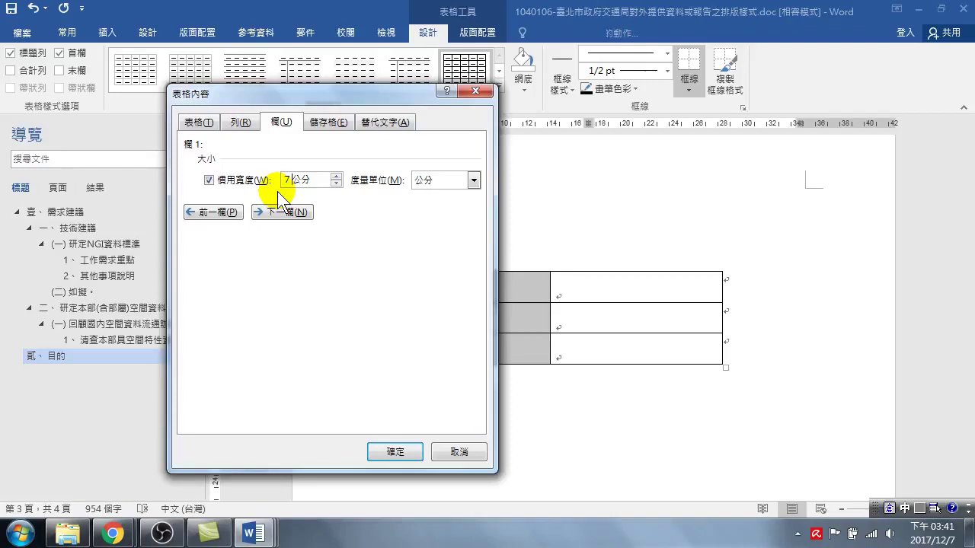
left_click(282, 213)
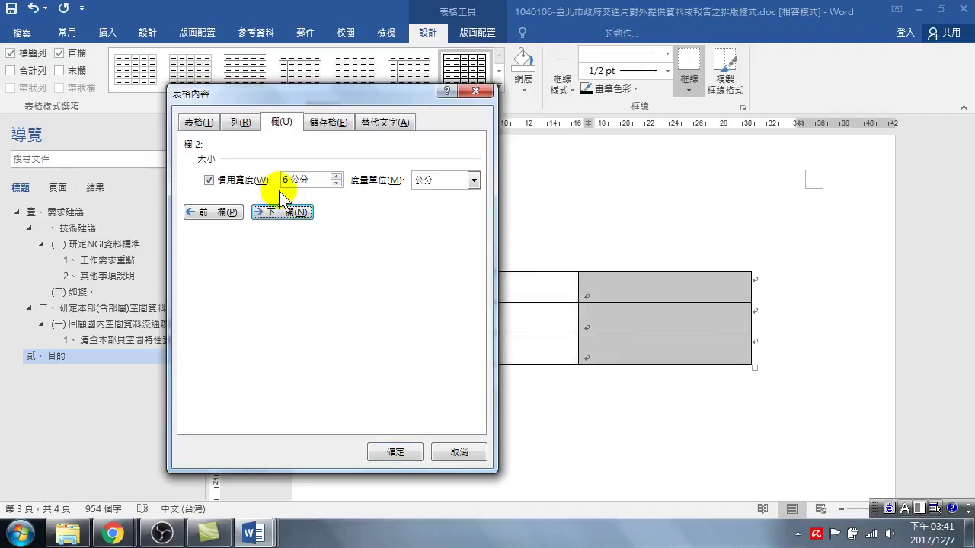
double_click(286, 181)
type("7")
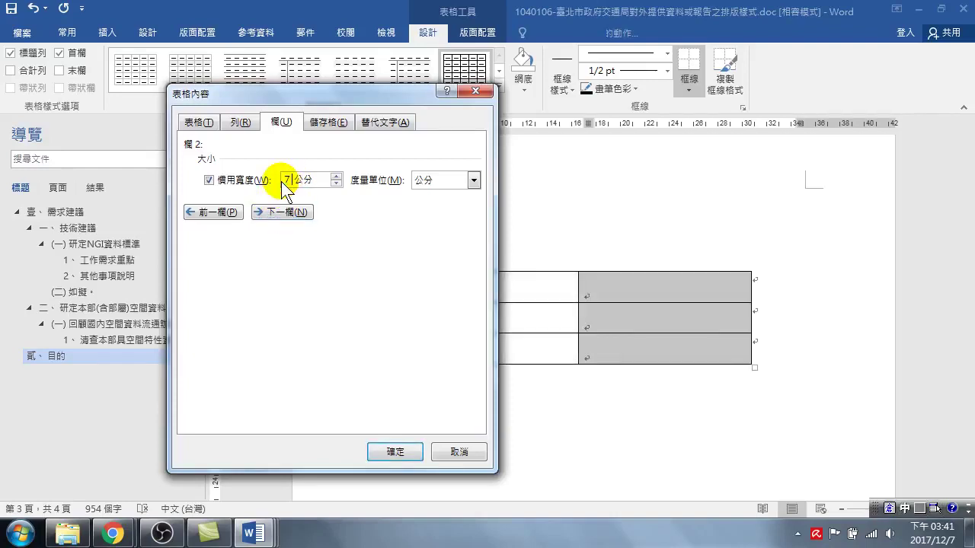
left_click(286, 213)
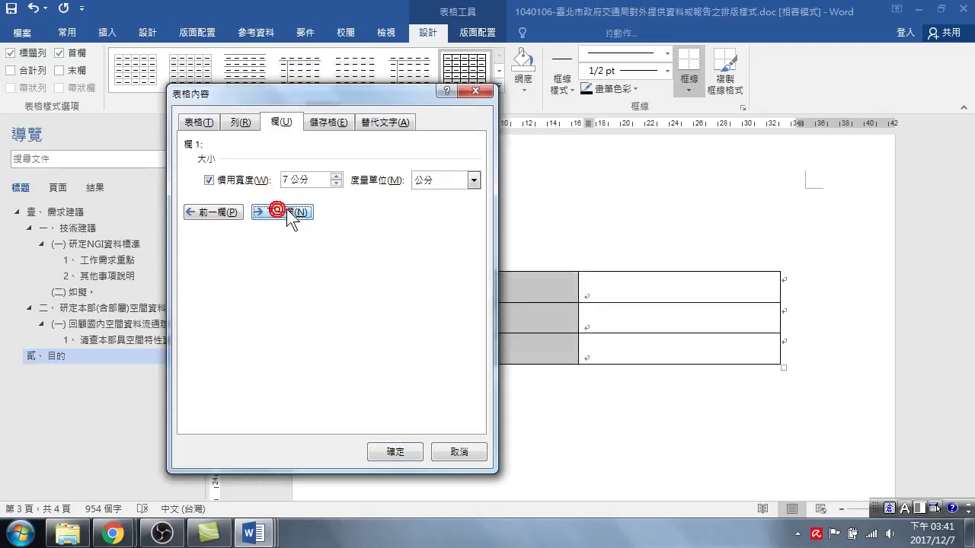
left_click(395, 452)
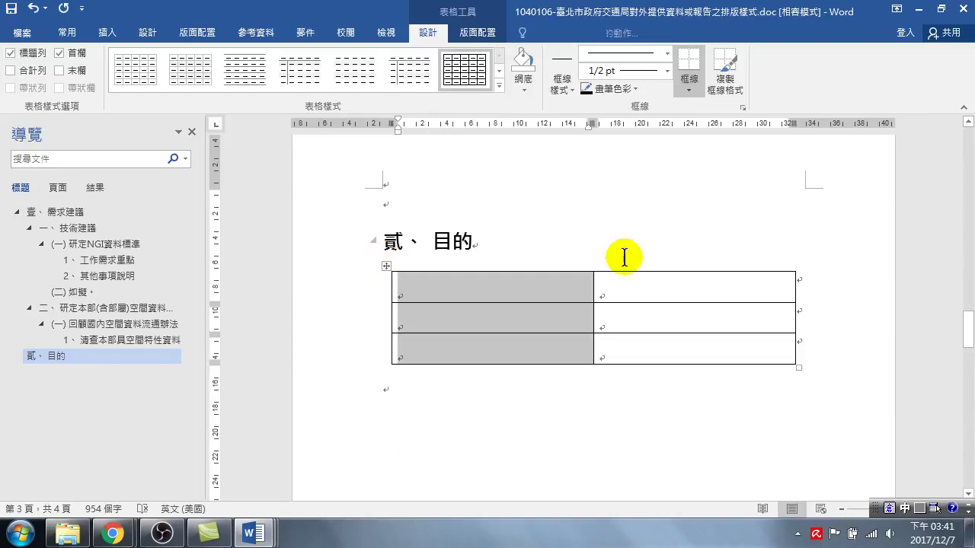
Set the table's column widths to 6 公分 in 表格內容
left_click(386, 265)
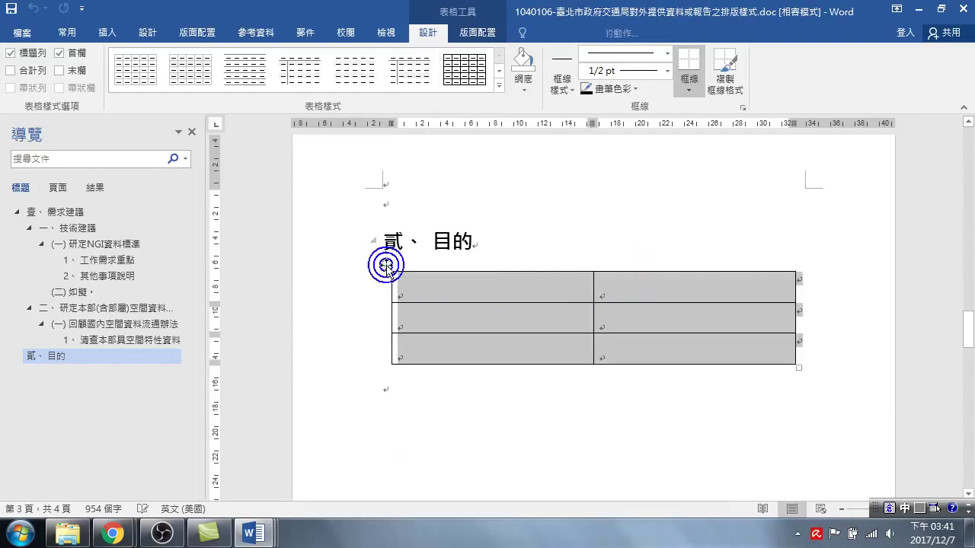
right_click(386, 265)
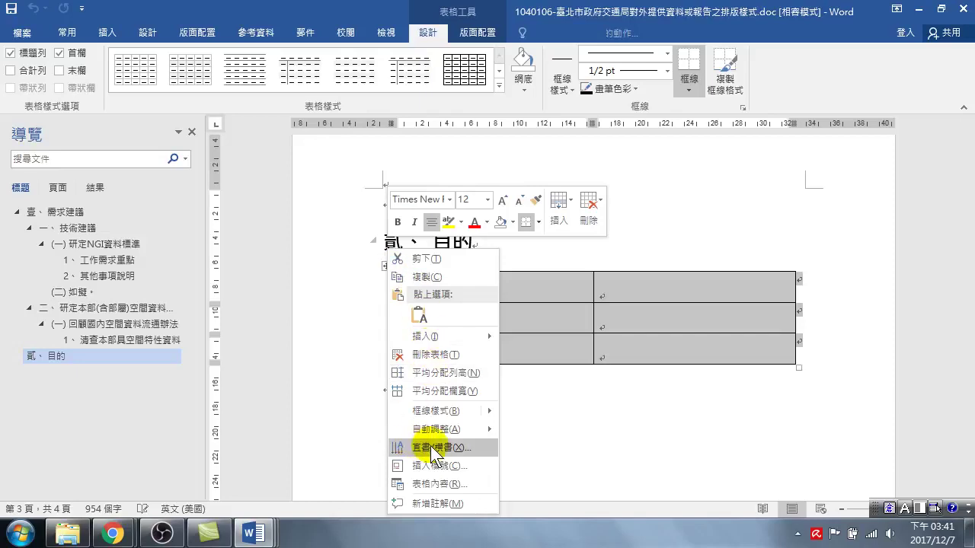
left_click(434, 483)
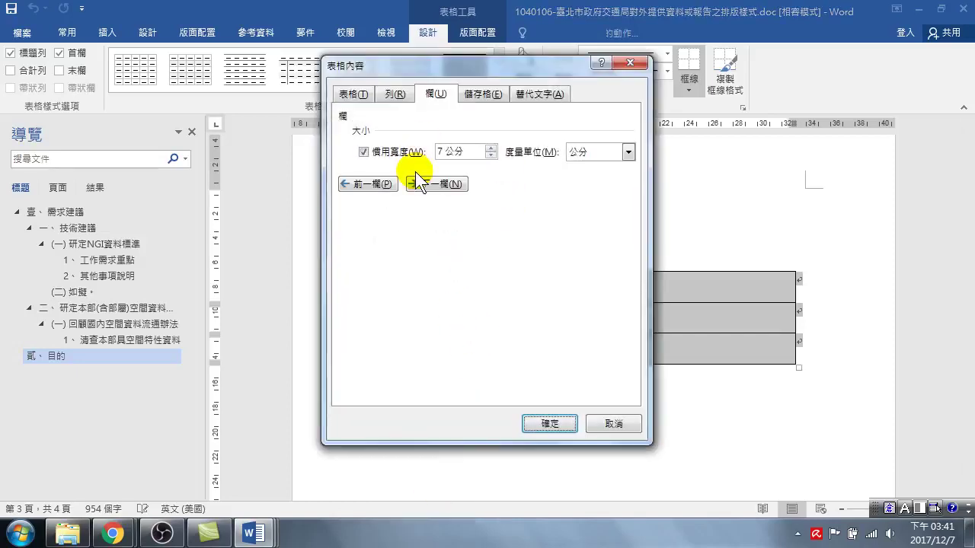
double_click(438, 152)
type("6")
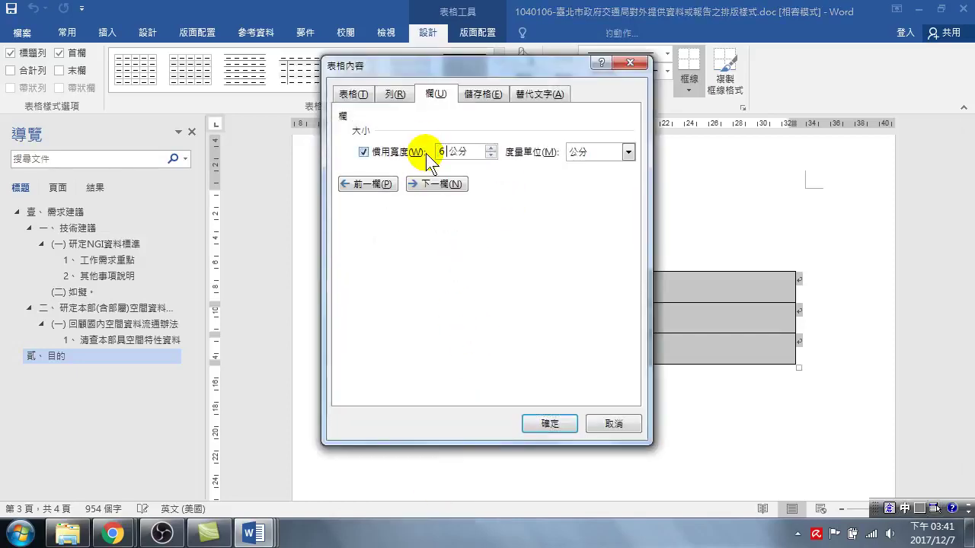
left_click(436, 182)
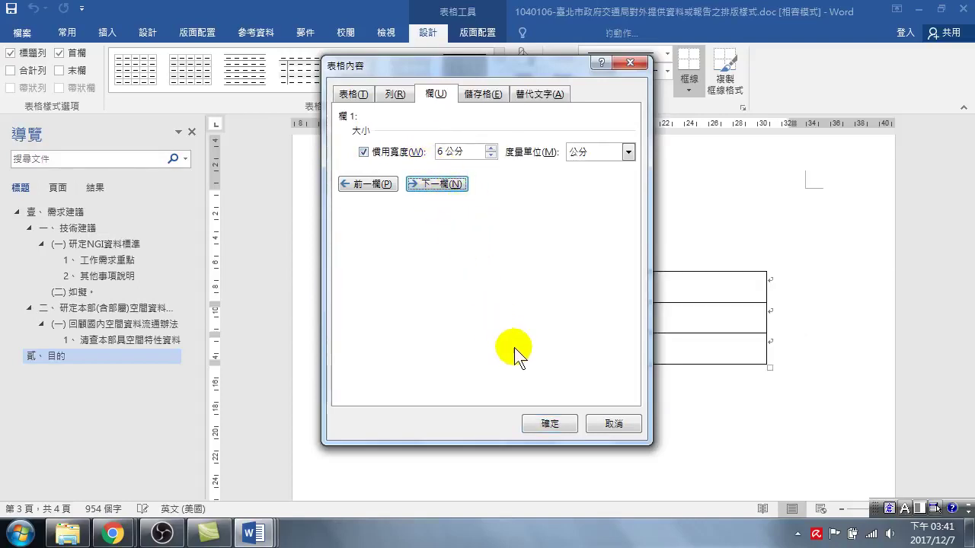
left_click(542, 424)
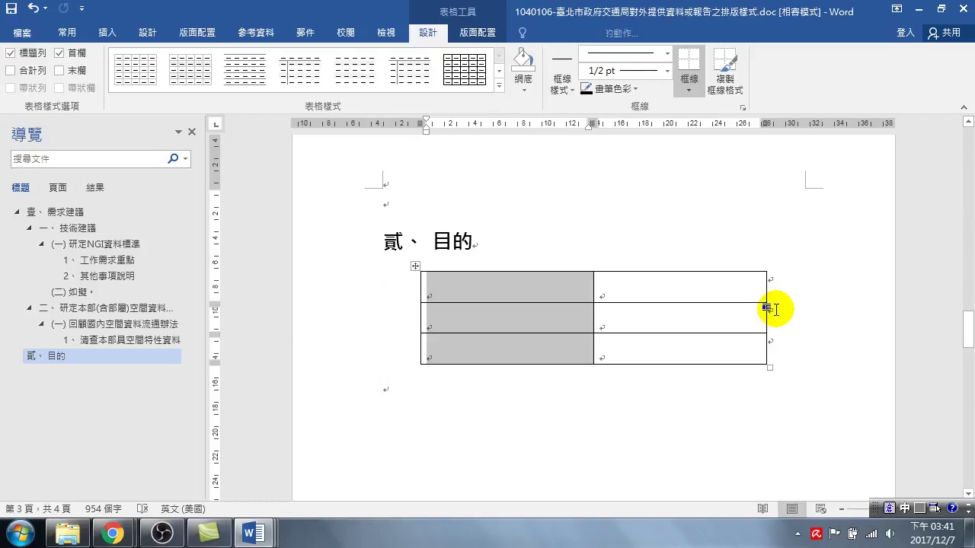
Add a fourth row with Tab in the last cell, then select the whole table
left_click(679, 352)
key("Tab")
left_click(433, 288)
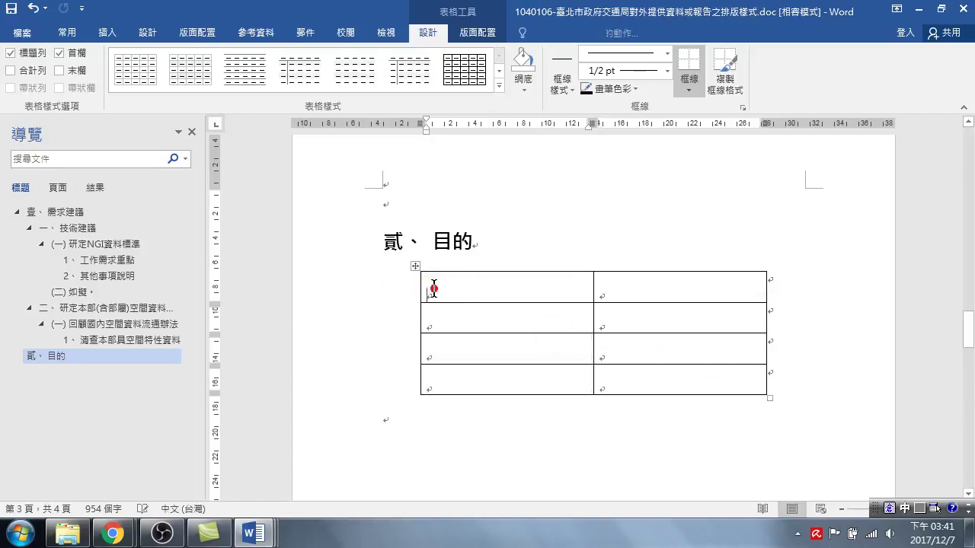
left_click_drag(441, 287, 756, 422)
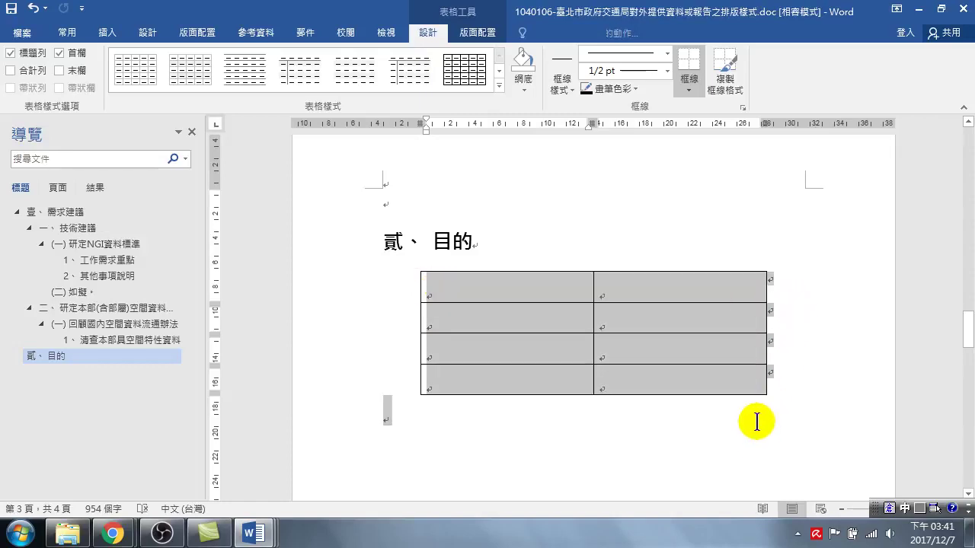
left_click_drag(756, 422, 755, 373)
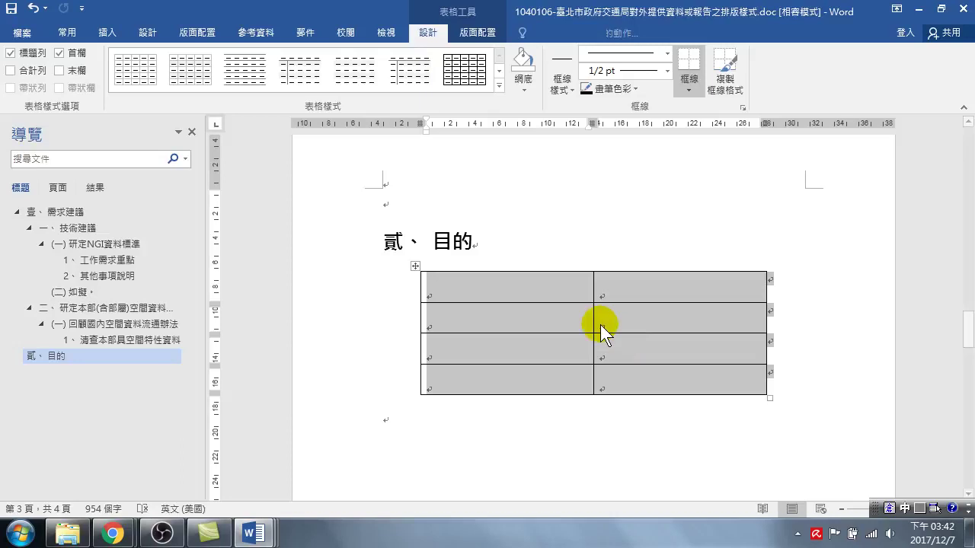
Give every table row a fixed 指定高度 of 4 公分
right_click(416, 265)
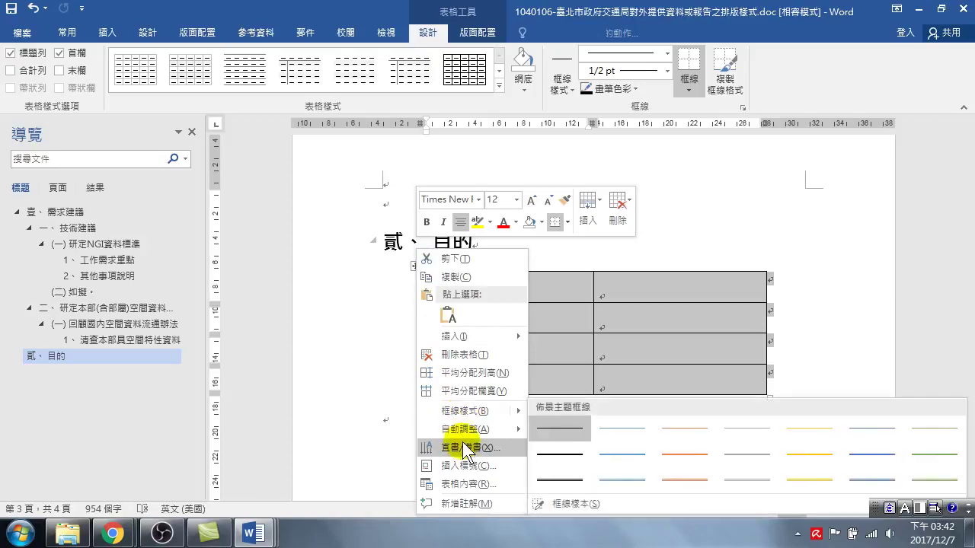
left_click(468, 483)
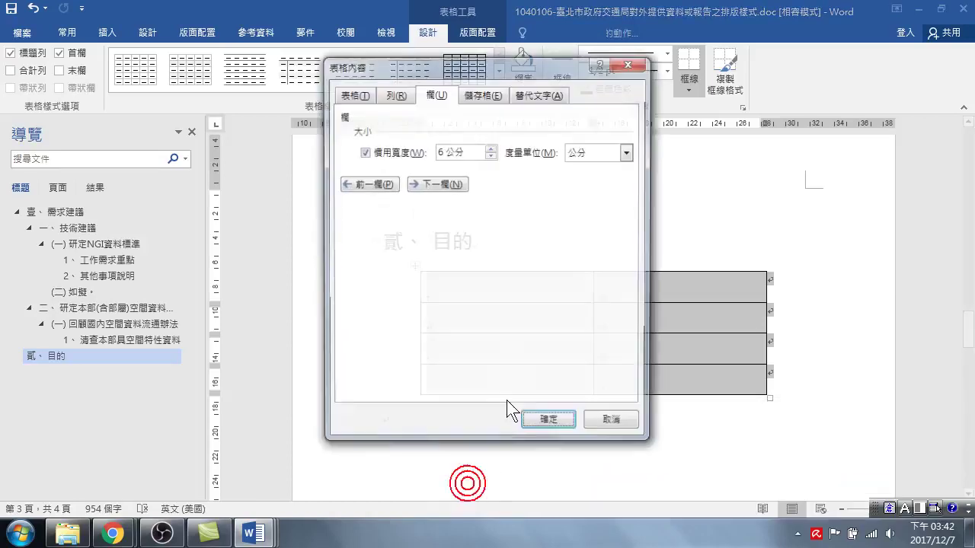
left_click(393, 93)
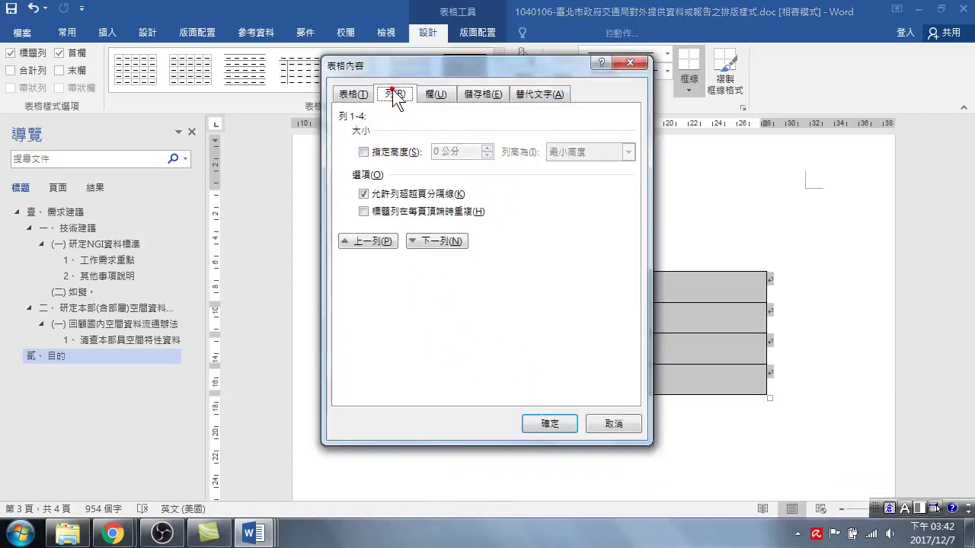
left_click(364, 152)
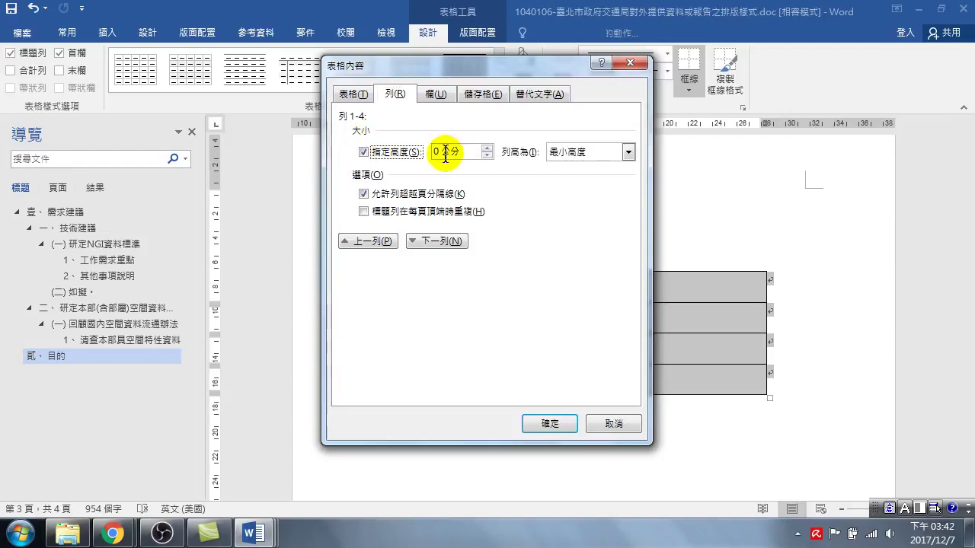
left_click(433, 152)
type("4")
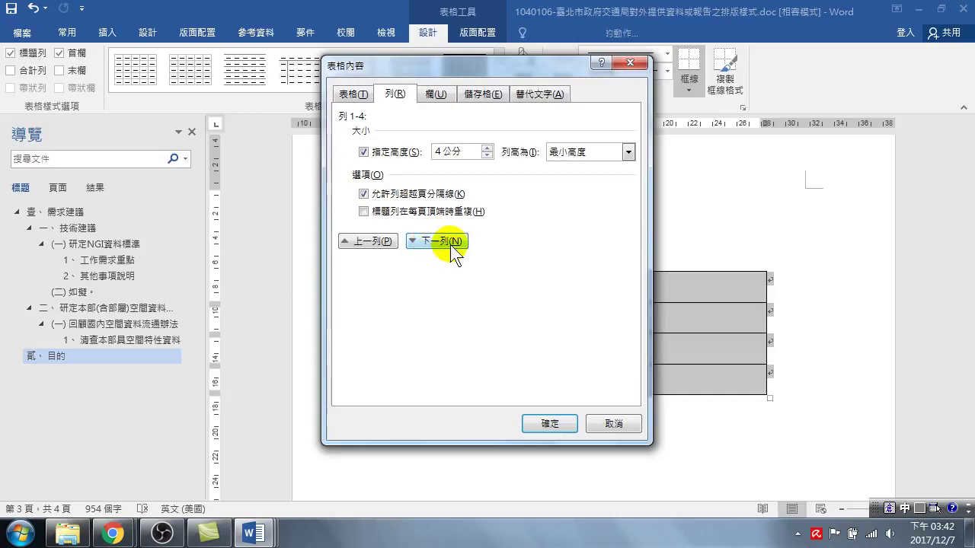
left_click(556, 425)
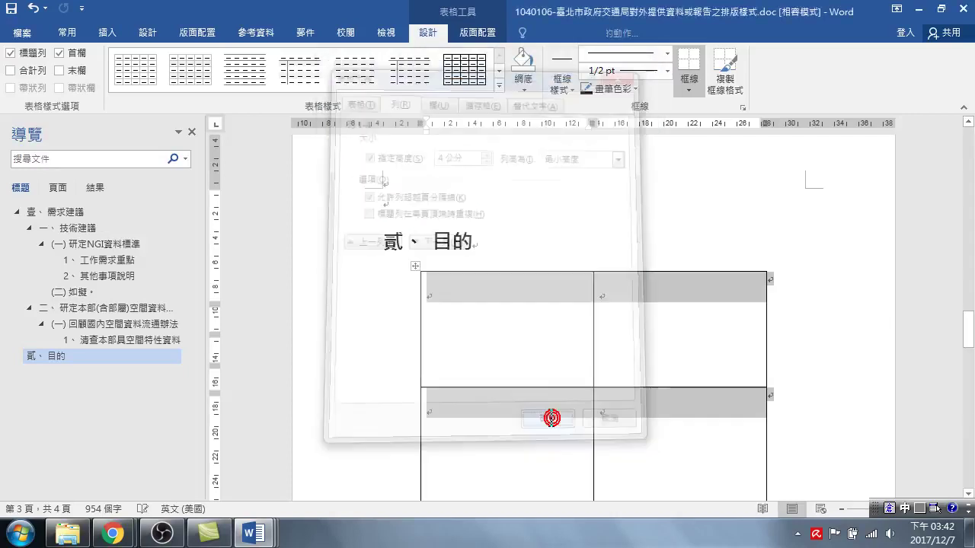
left_click(468, 299)
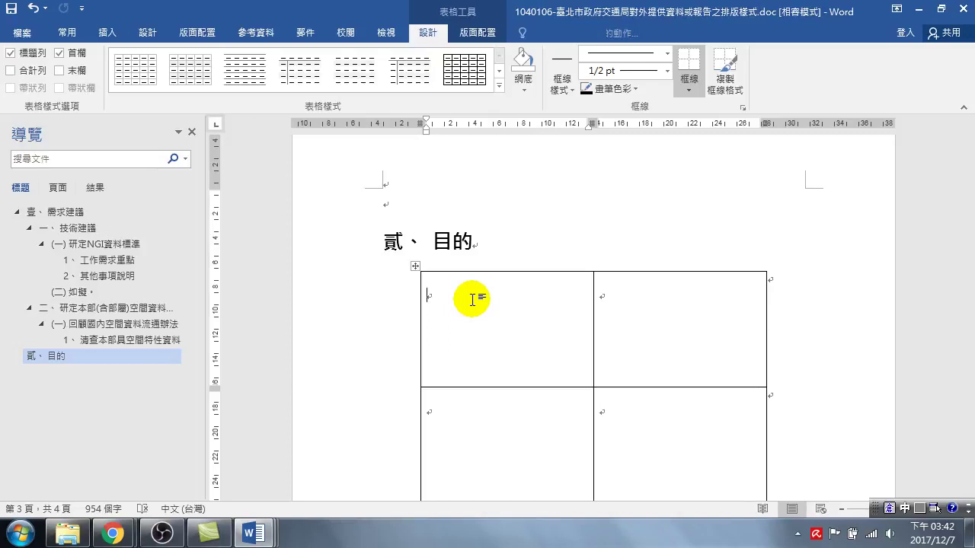
right_click(415, 265)
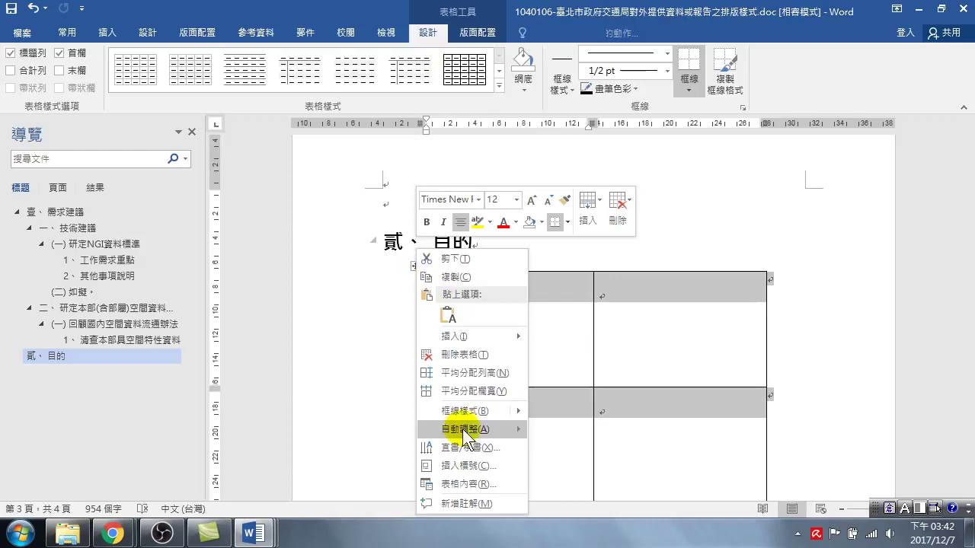
Uncheck 自動調整成內容大小 in the table options and confirm both dialogs
left_click(468, 485)
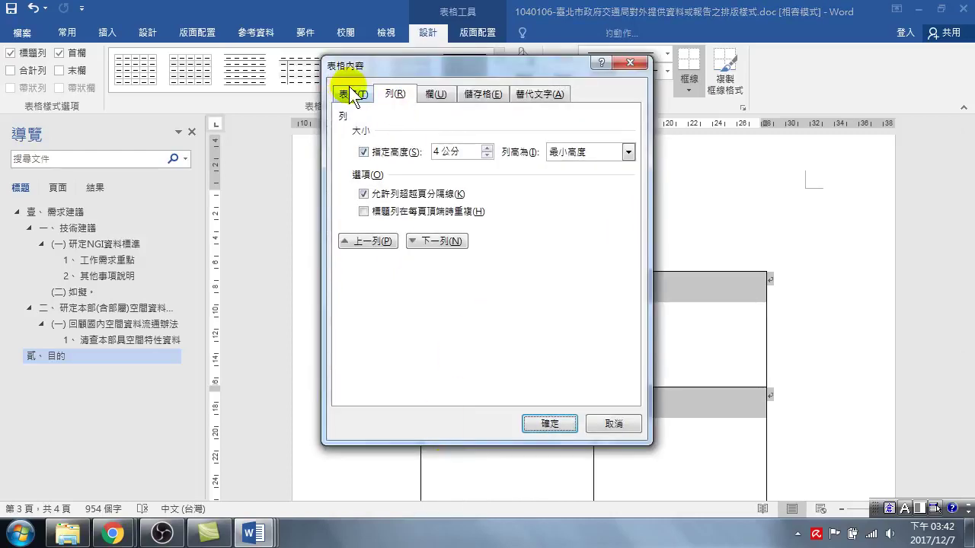
left_click(349, 93)
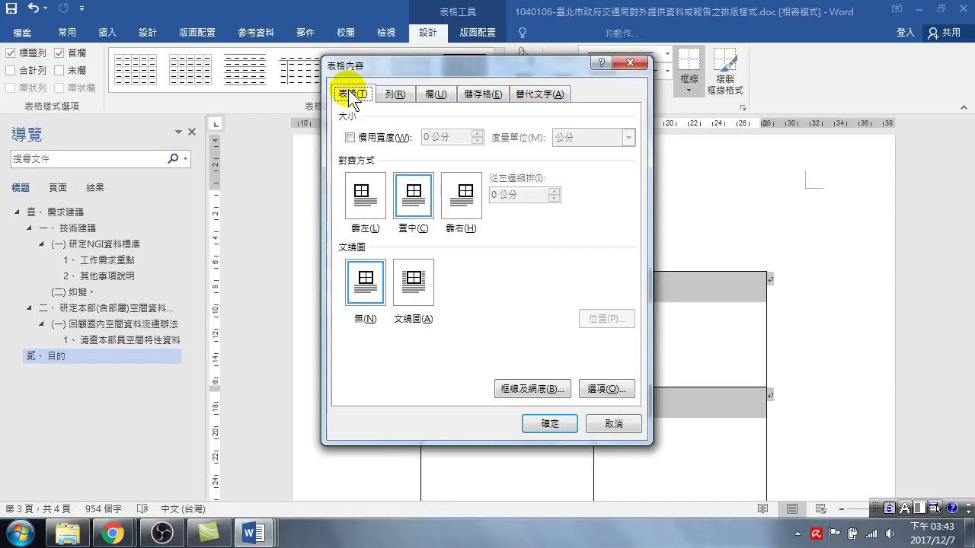
left_click(601, 388)
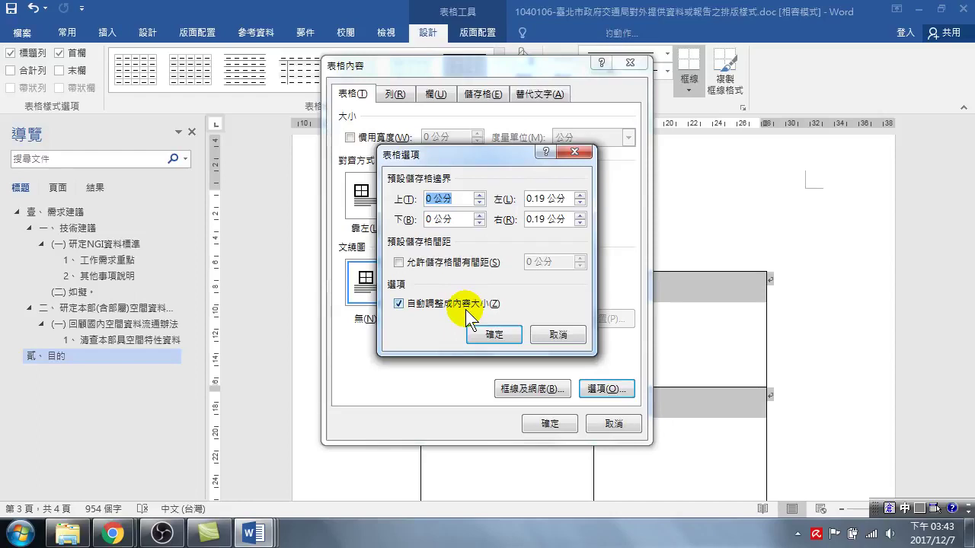
left_click(399, 304)
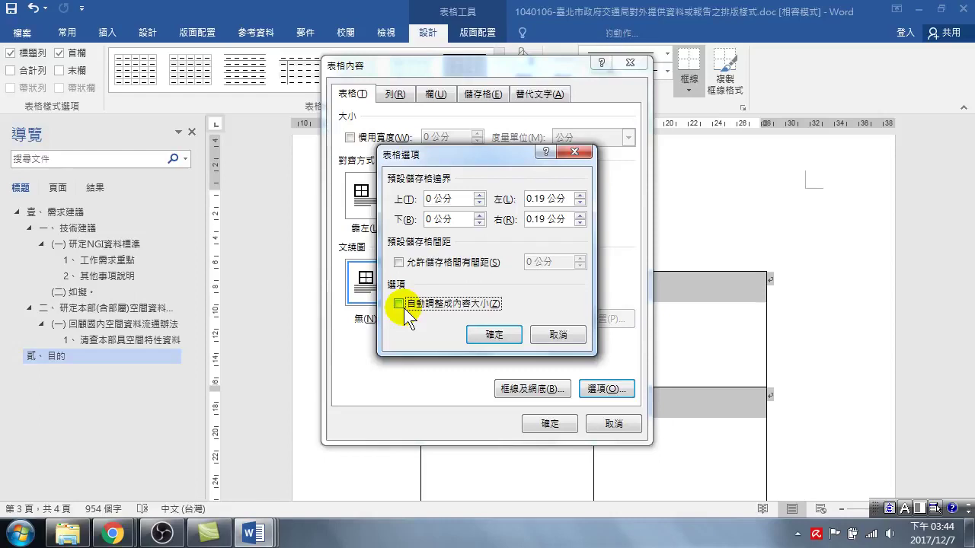
left_click(494, 335)
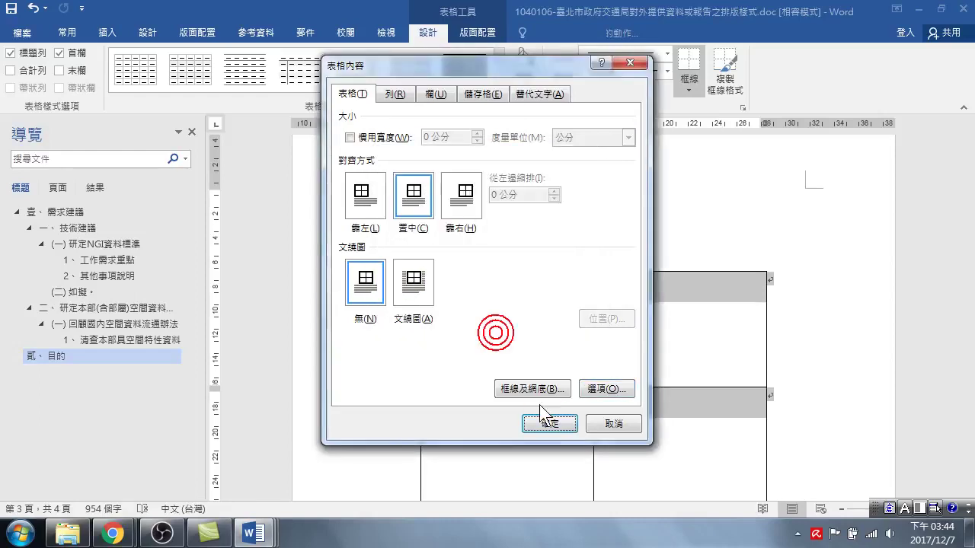
left_click(549, 423)
left_click(445, 306)
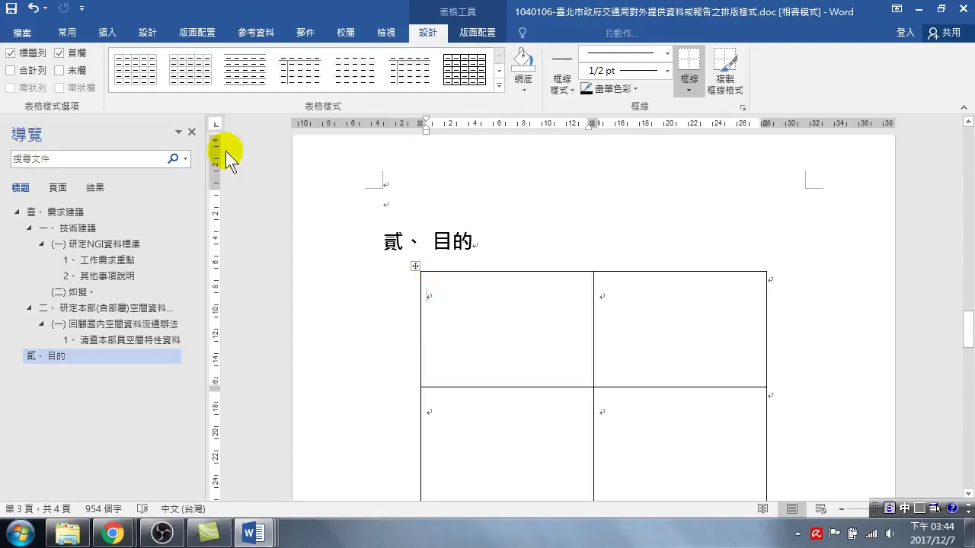
Insert 菊花.jpg from 範例圖片 into the table's top-left cell
left_click(108, 32)
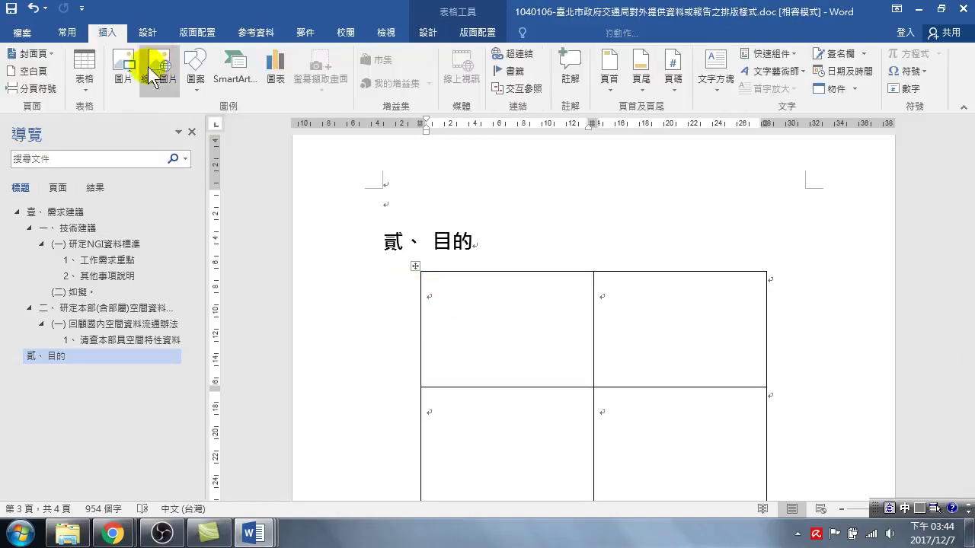
left_click(123, 67)
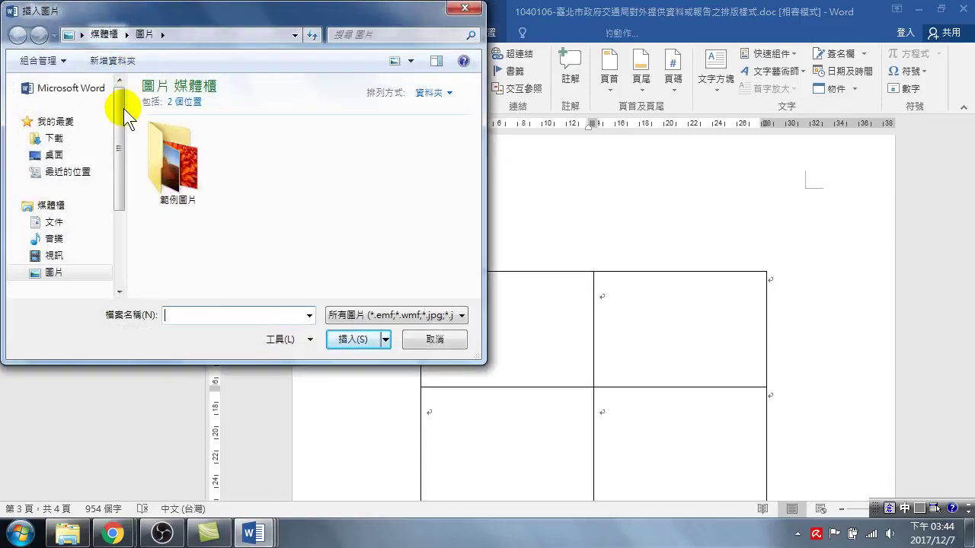
double_click(176, 168)
left_click(187, 165)
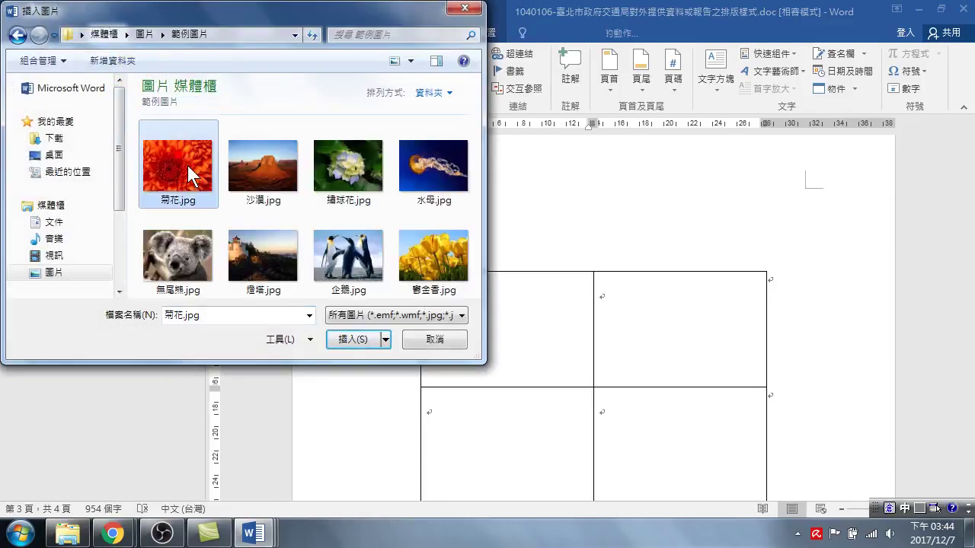
left_click(346, 338)
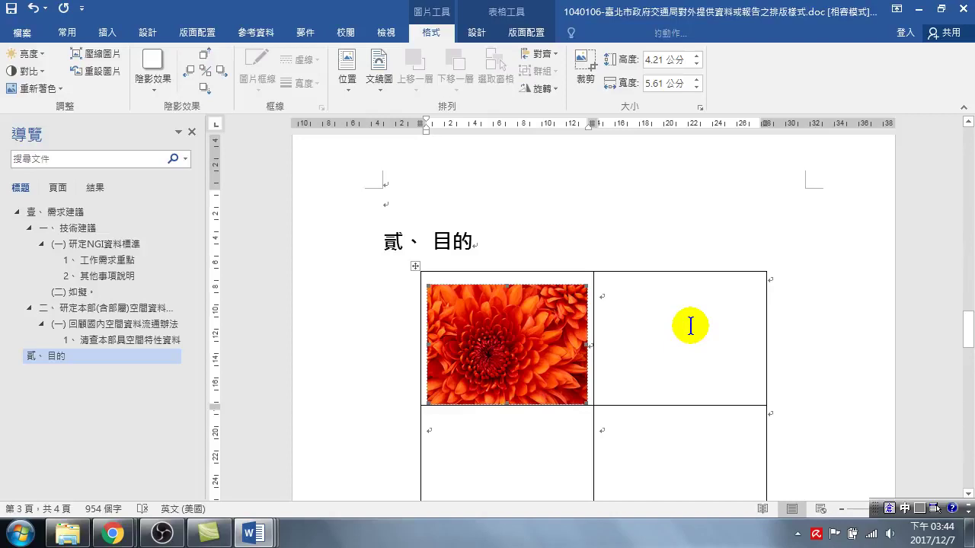
scroll(594, 335, "down", 3)
left_click(511, 342)
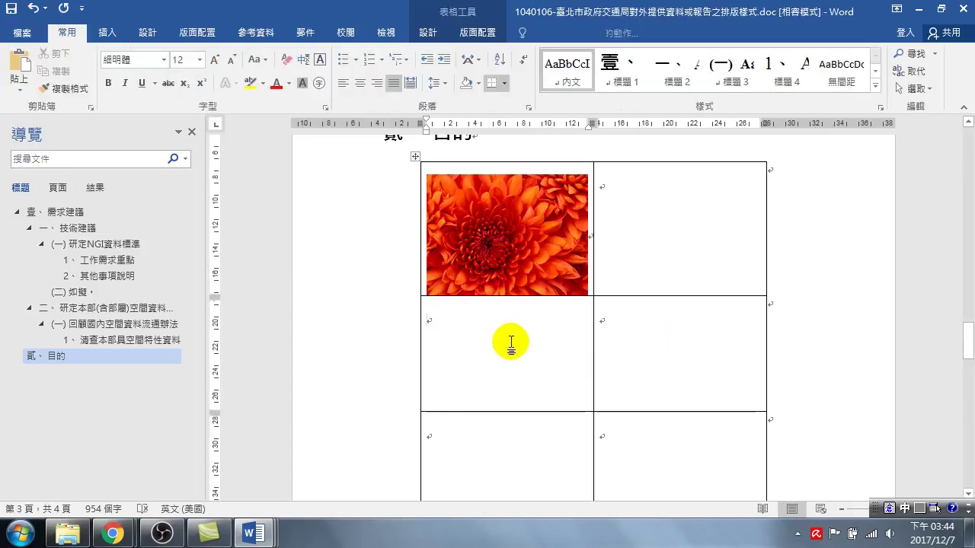
Shorten the caption row beneath the chrysanthemum photo
left_click(383, 356)
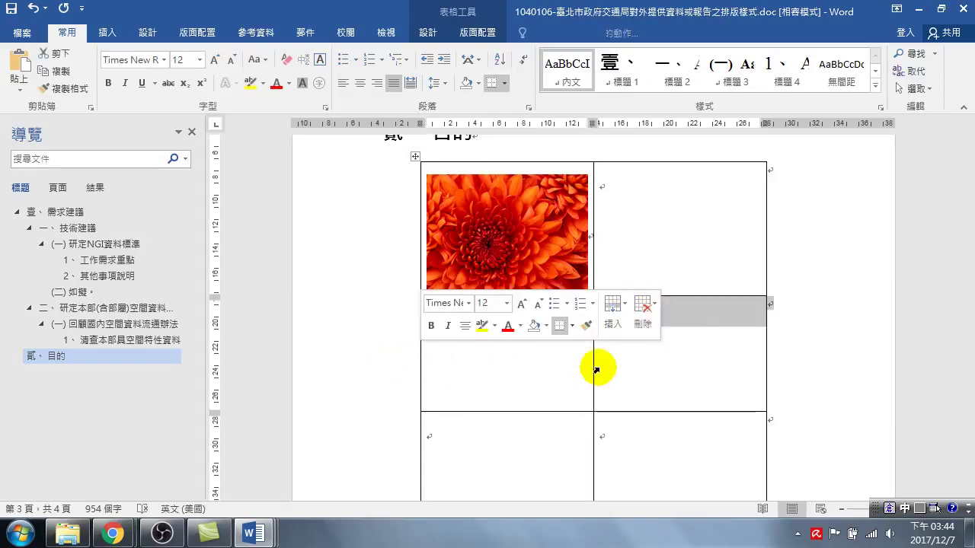
mouse_move(501, 412)
left_mouse_down()
mouse_move(528, 373)
mouse_move(533, 328)
left_mouse_up()
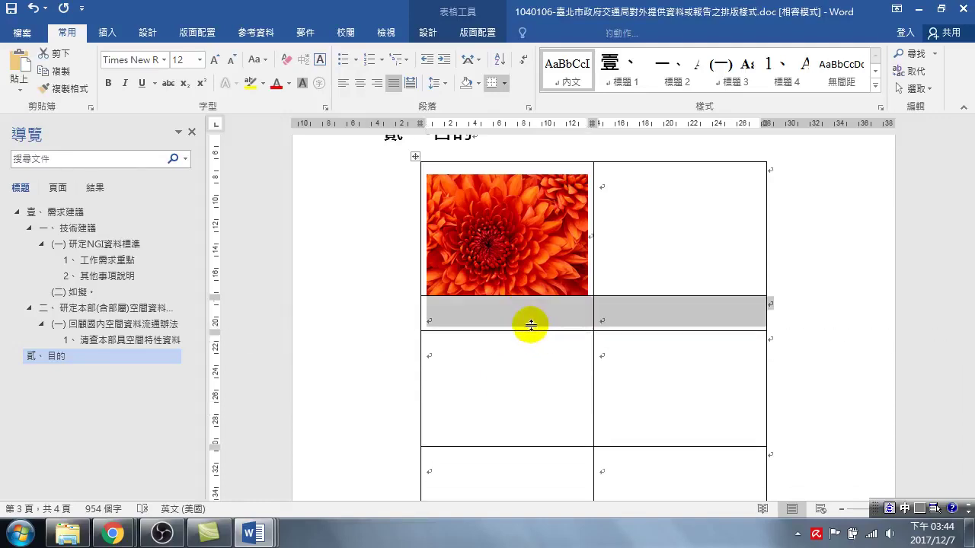
left_click(488, 317)
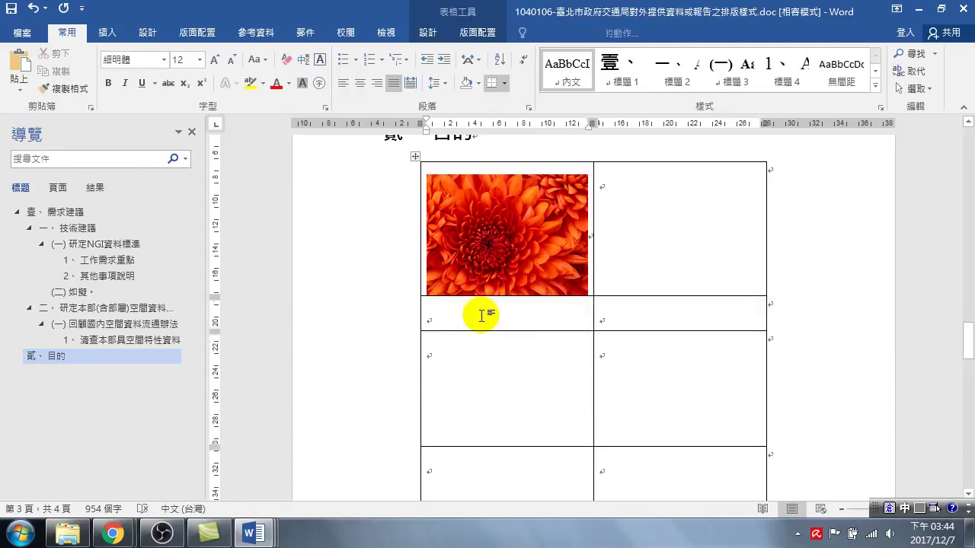
Type the caption 菊花 in the cell below the chrysanthemum photo
left_click(481, 315)
type("t")
key("space")
type("top")
key("space")
left_click(478, 315)
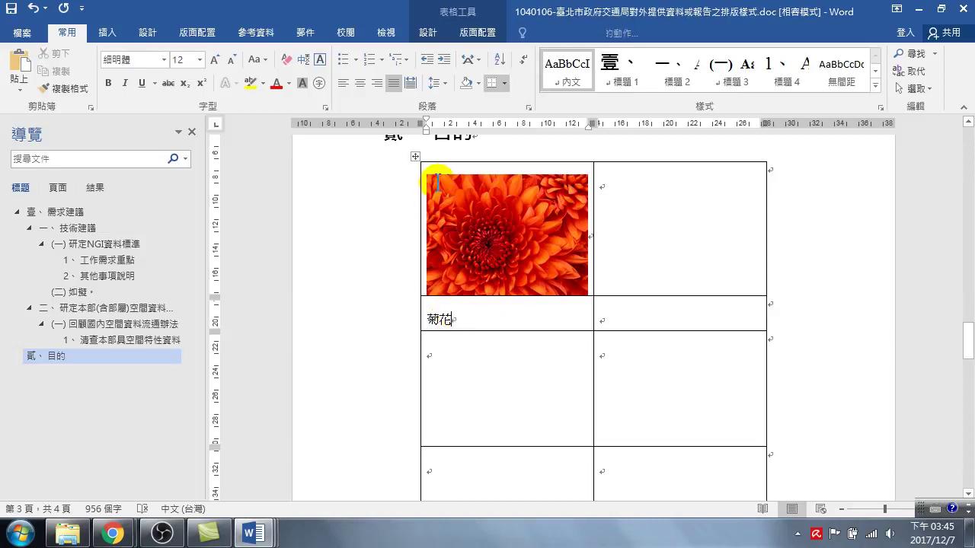
left_click(623, 200)
Insert the desert photo 沙漠.jpg into the table's top-right cell
left_click(111, 39)
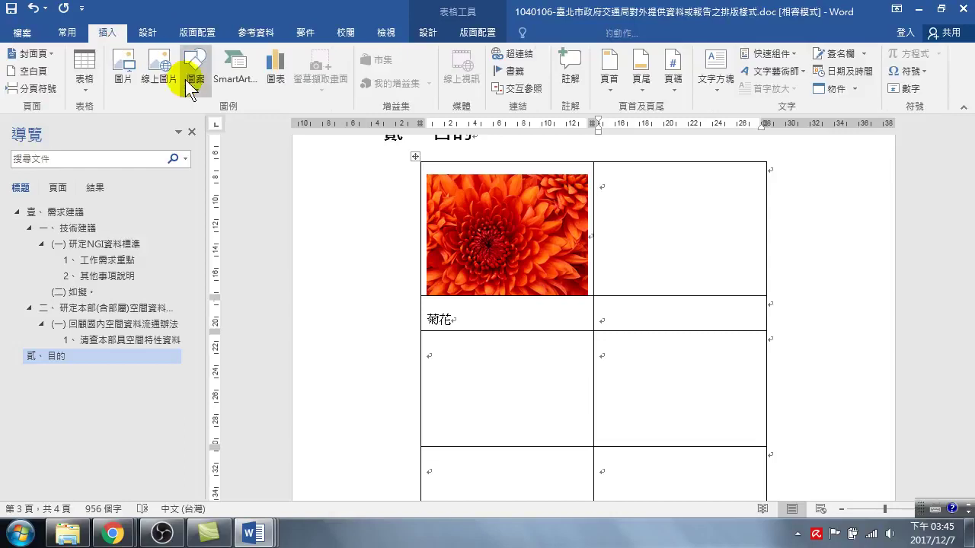
left_click(124, 67)
left_click(271, 157)
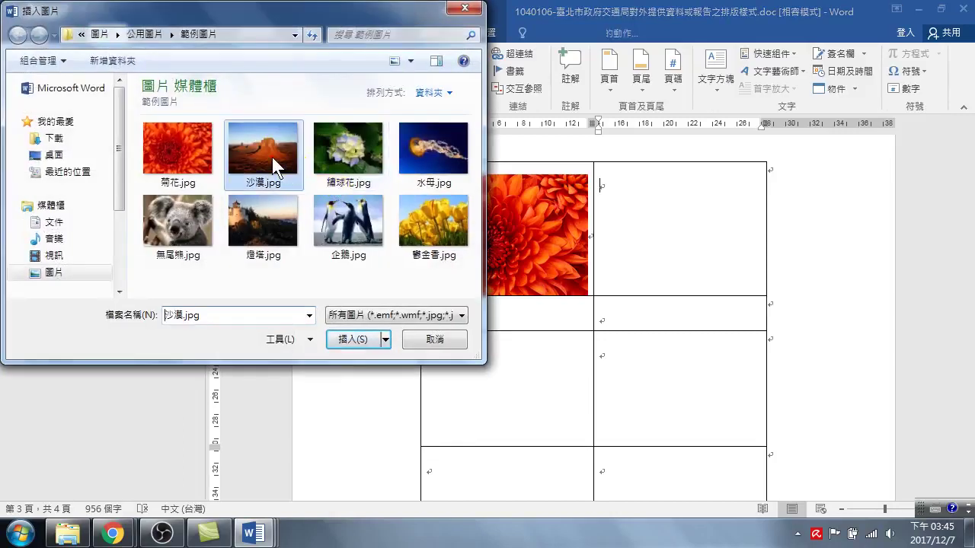
left_click(348, 339)
left_click(442, 374)
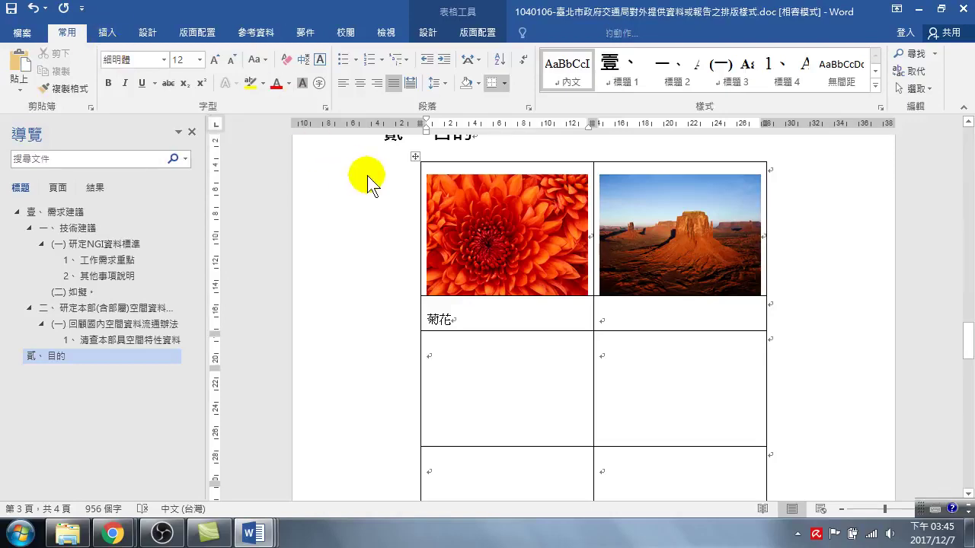
scroll(381, 198, "up", 3)
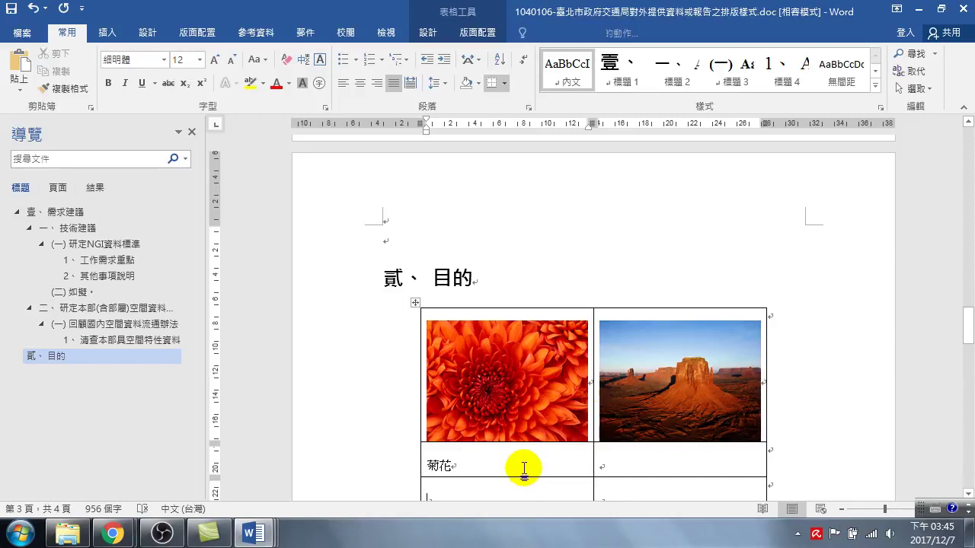
scroll(579, 392, "down", 2)
Caption the desert photo 火山 in the cell beneath it
left_click(626, 383)
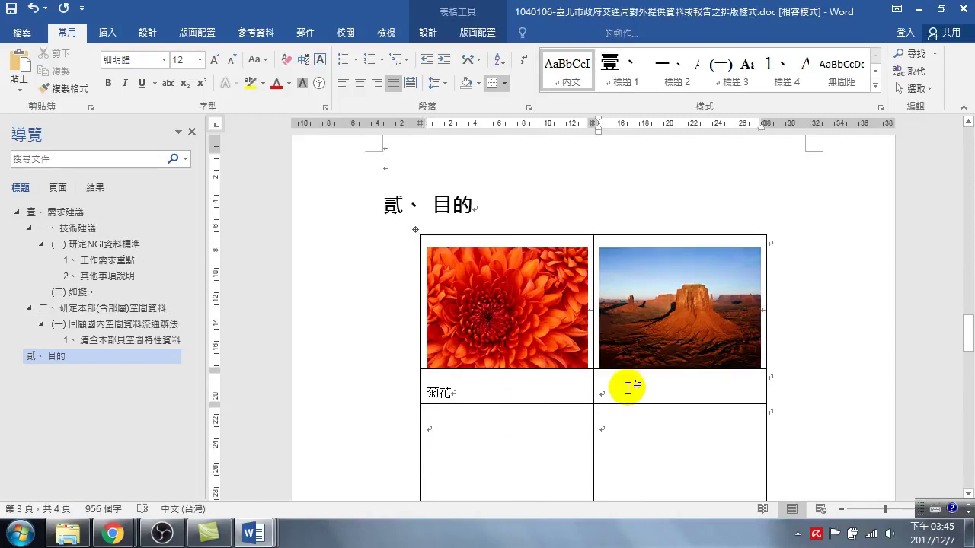
type("a")
key("BackSpace")
left_click(627, 388)
type("火山")
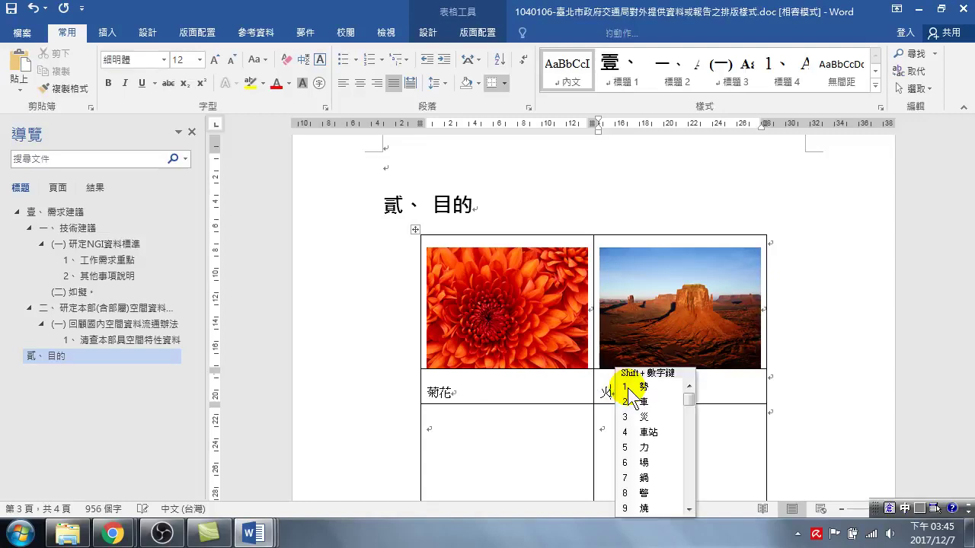
left_click(477, 442)
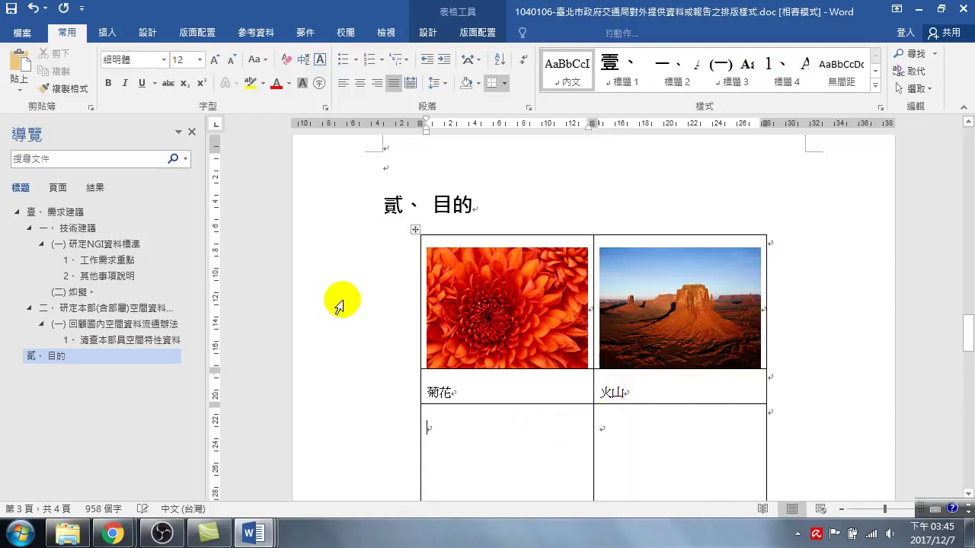
left_click(106, 36)
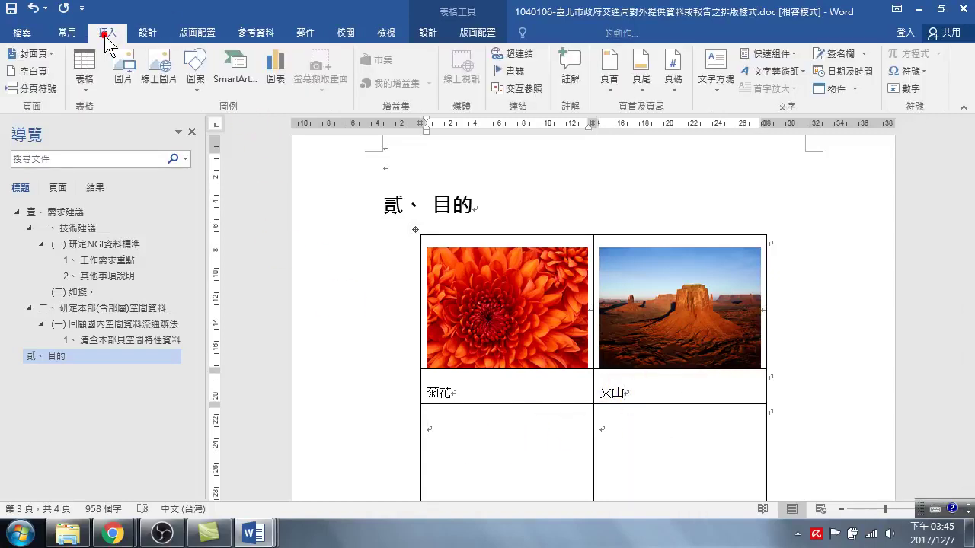
Insert the jellyfish picture 水母.jpg into the lower-left cell
left_click(125, 73)
left_click(345, 152)
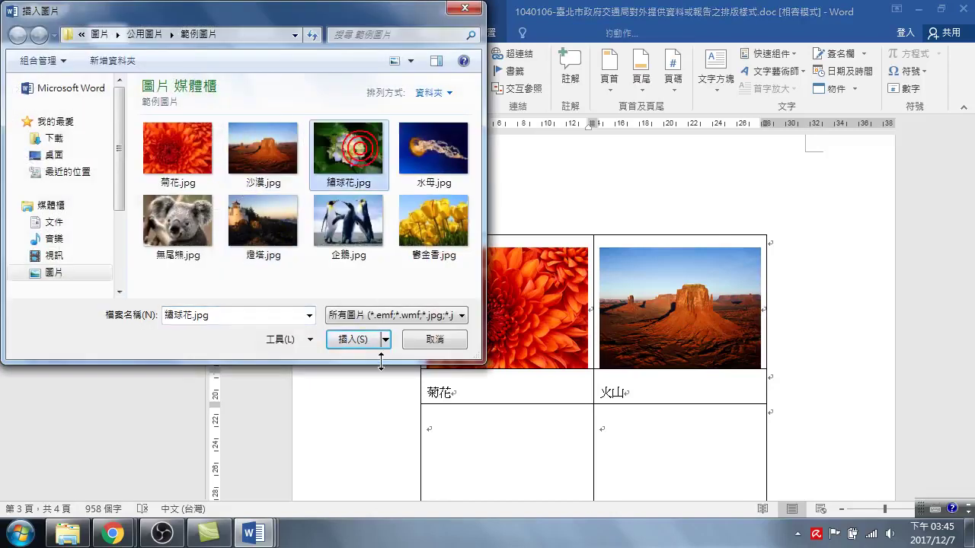
left_click(416, 183)
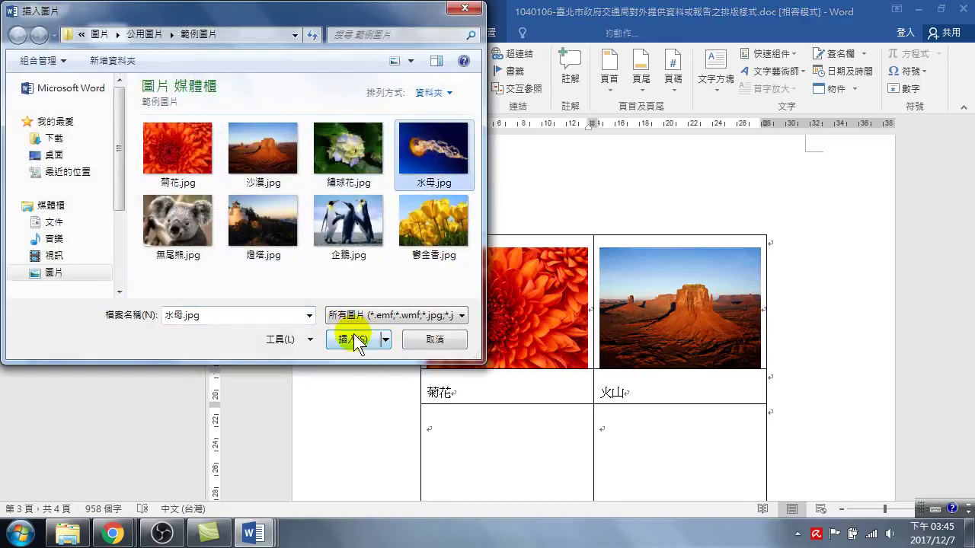
left_click(350, 338)
Insert the koala picture 無尾熊.jpg into the lower-right cell
left_click(656, 238)
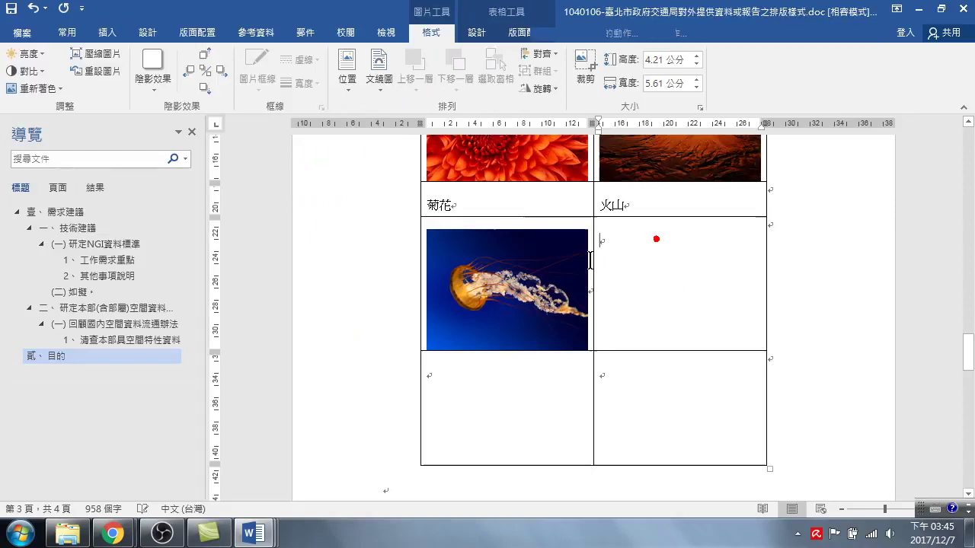
left_click(109, 33)
left_click(133, 63)
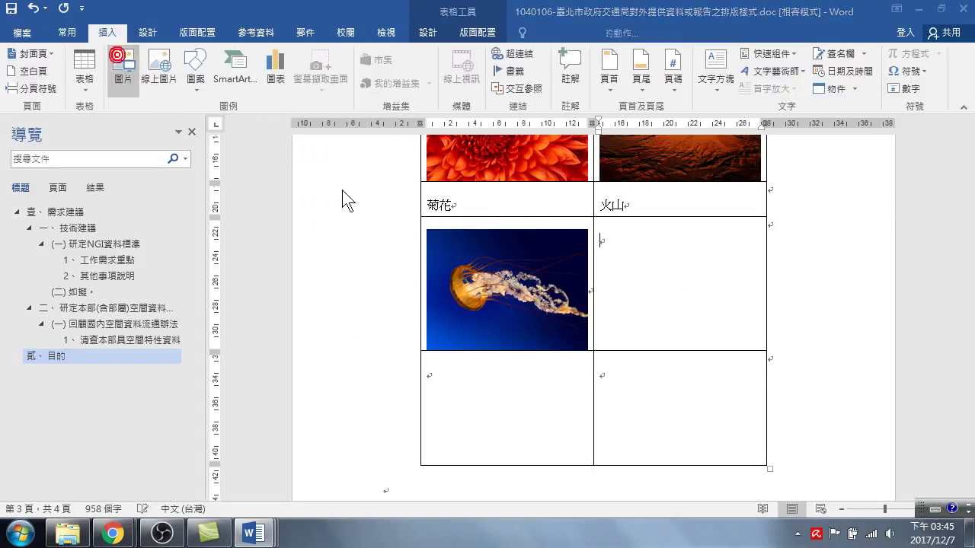
left_click(168, 217)
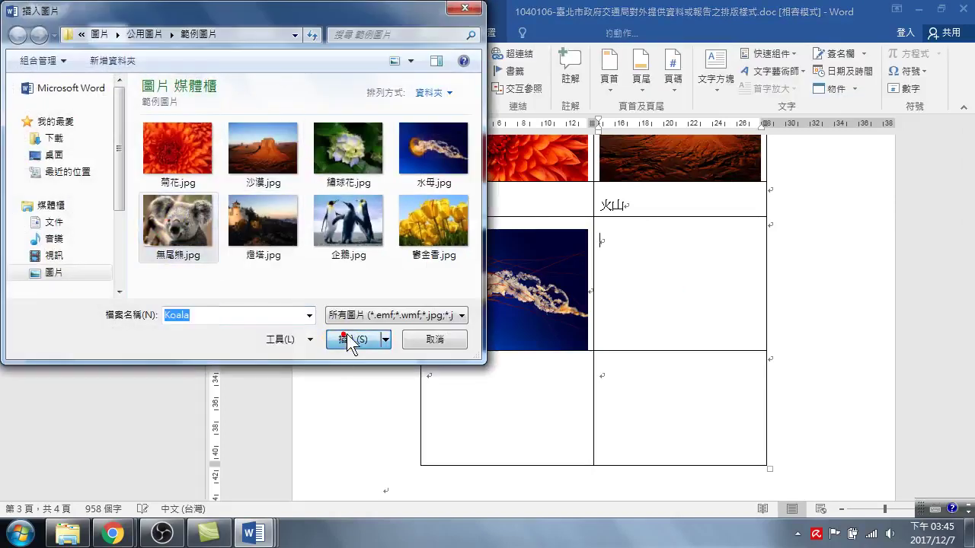
left_click(351, 339)
Shorten the bottom caption row and caption the jellyfish 水母
left_click(483, 464)
left_click_drag(483, 466, 485, 360)
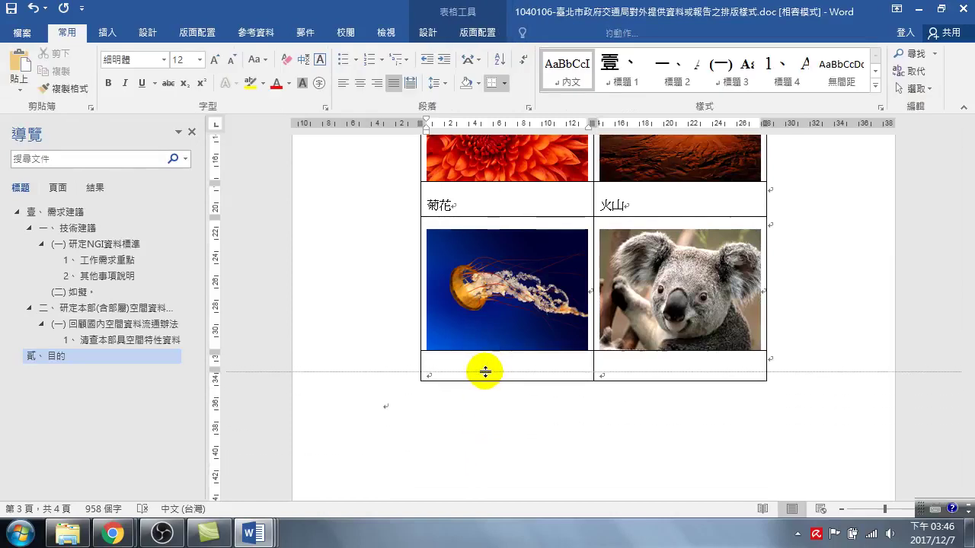
left_click(483, 371)
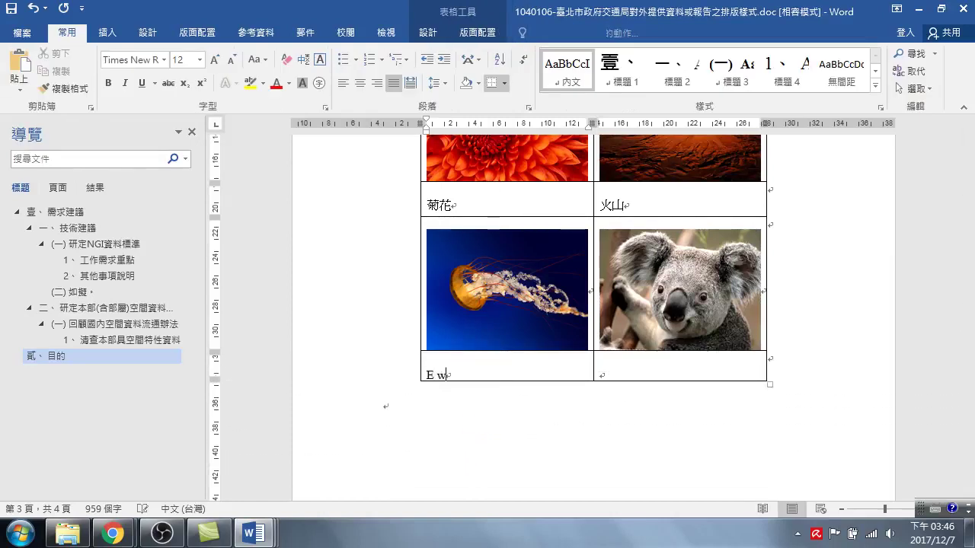
left_click(475, 373)
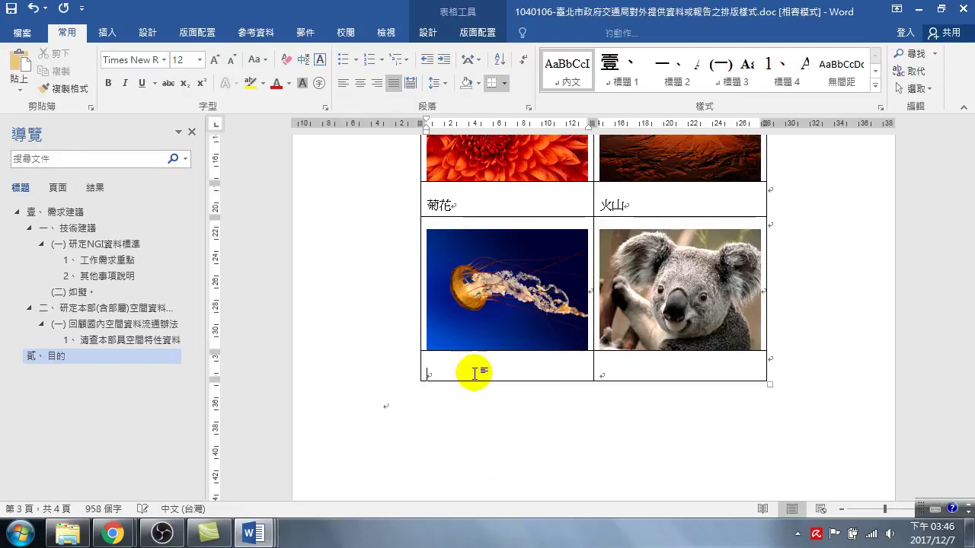
type("水母")
left_click(475, 373)
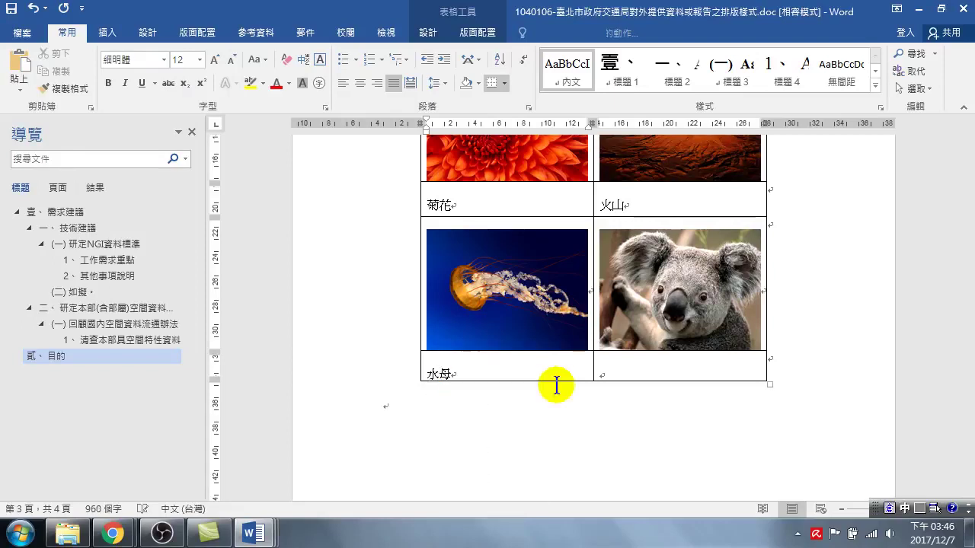
left_click(664, 372)
Caption the koala photo 無尾熊 in the bottom-right cell
type("j6j")
key("BackSpace")
key("BackSpace")
key("BackSpace")
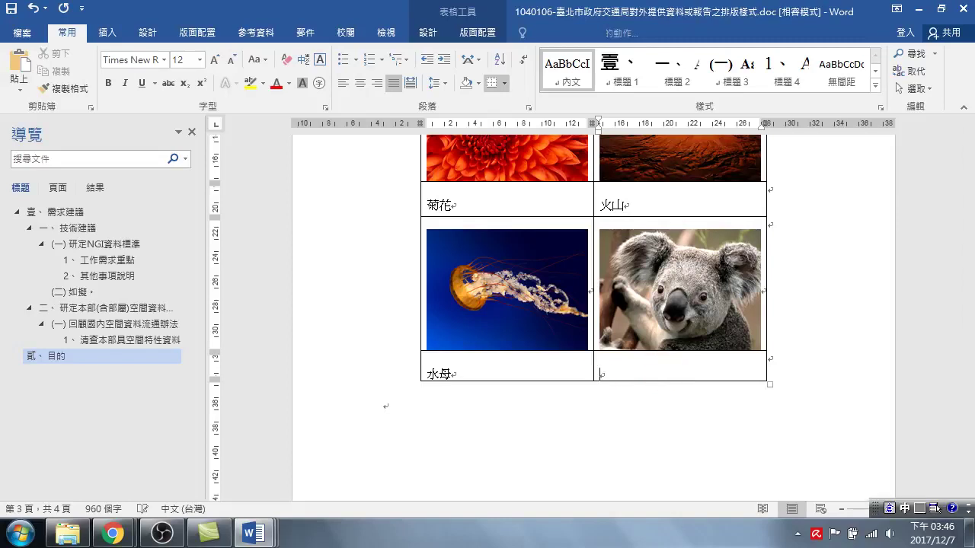
type("j6")
key("Return")
key("Down")
key("Return")
type("vm/6")
key("Down")
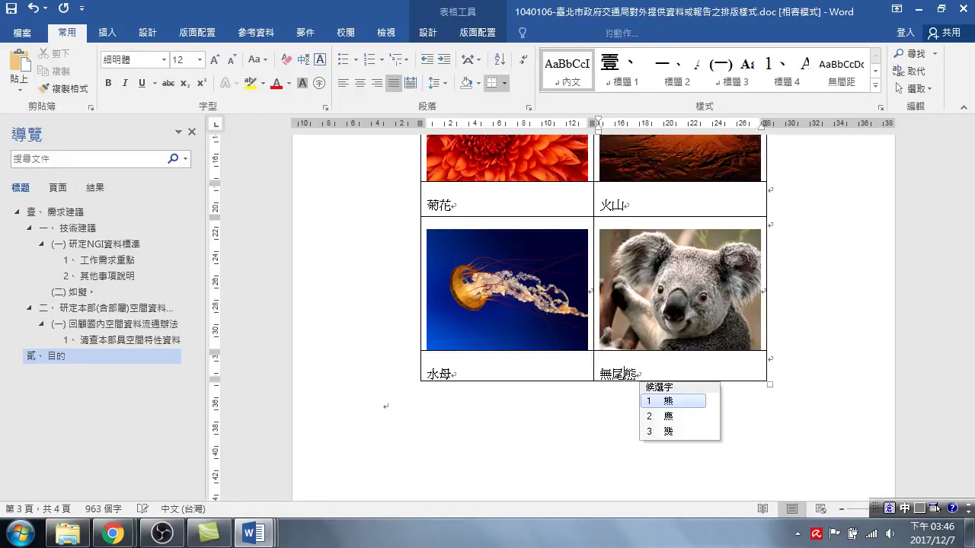
left_click(659, 373)
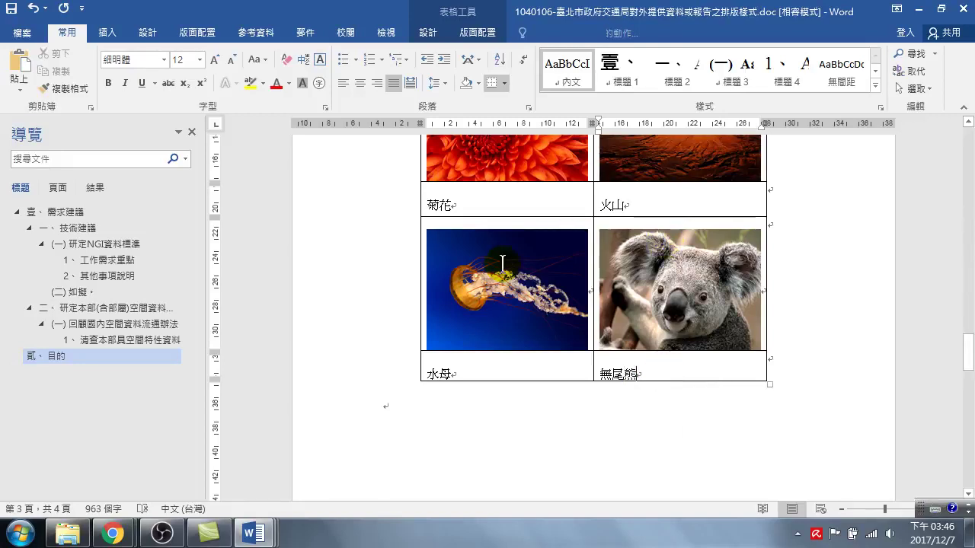
scroll(499, 255, "up", 3)
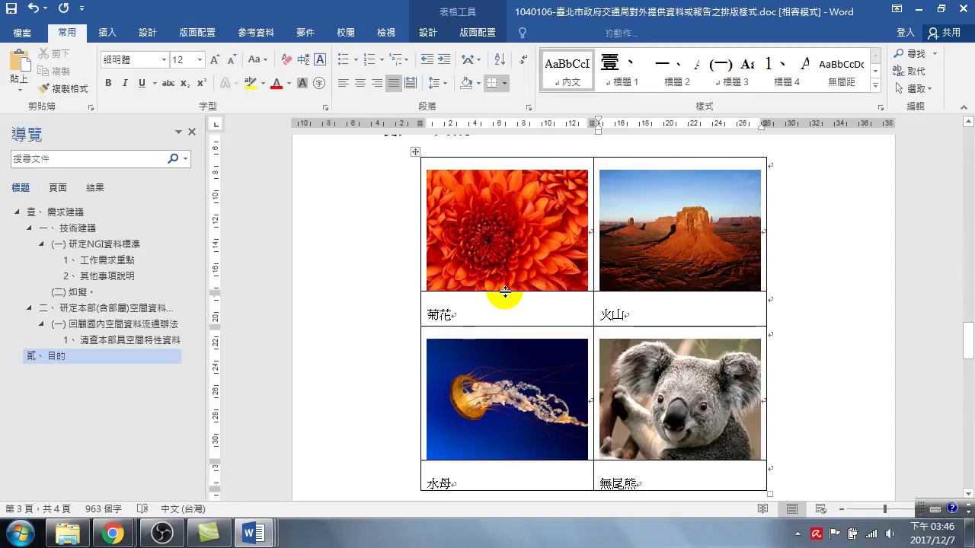
Set the table border pen colour to white
left_click(432, 31)
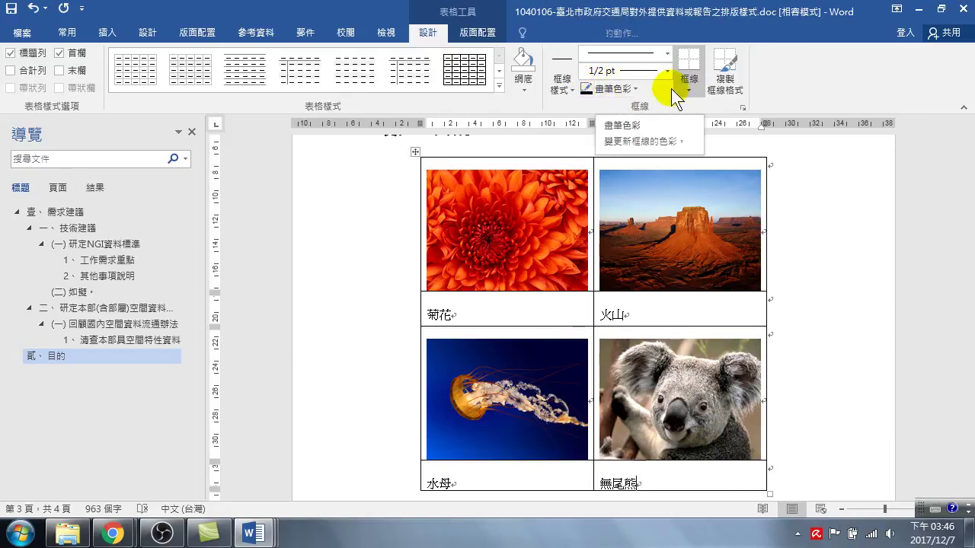
left_click(633, 89)
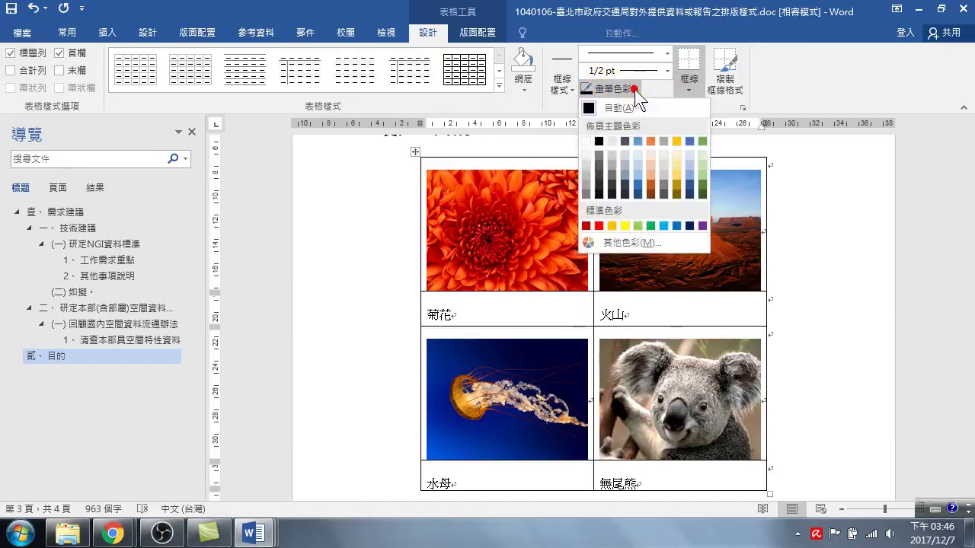
left_click(586, 142)
Paint white over the borders under both photo rows to hide them
left_click_drag(439, 285, 718, 296)
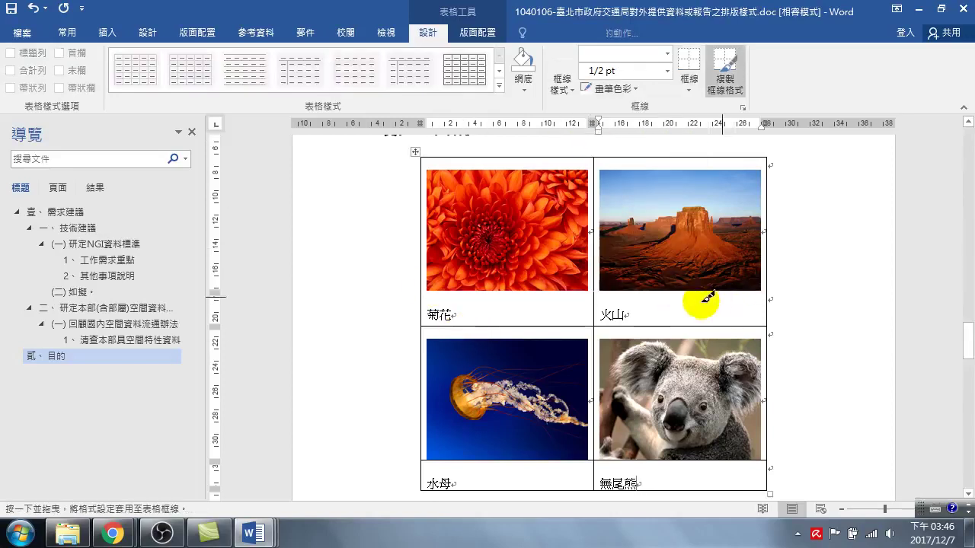
left_click_drag(449, 455, 477, 455)
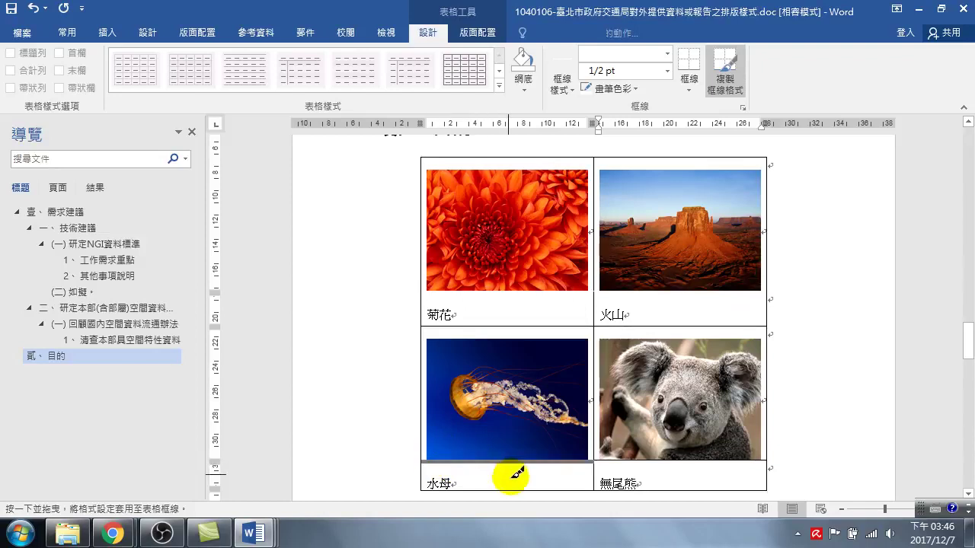
left_click_drag(517, 474, 696, 462)
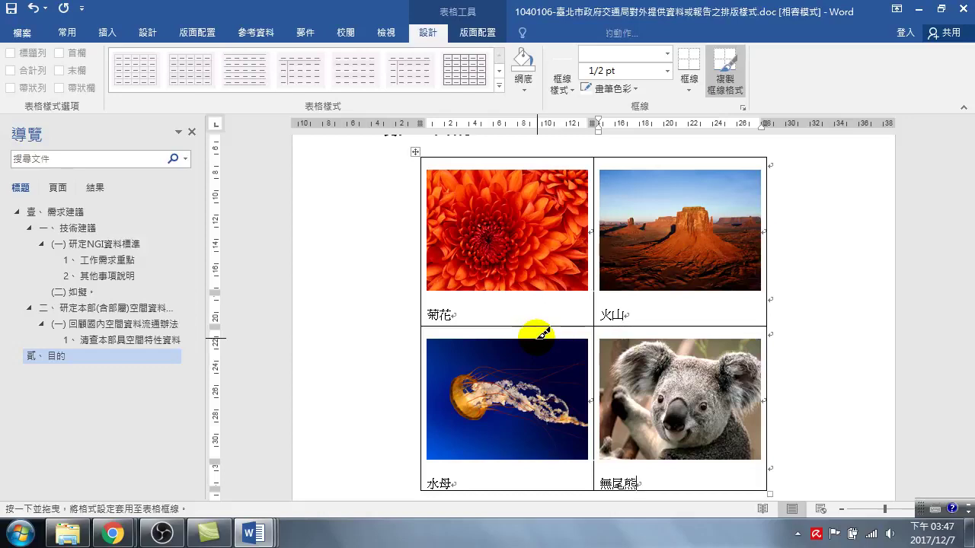
left_click(542, 333)
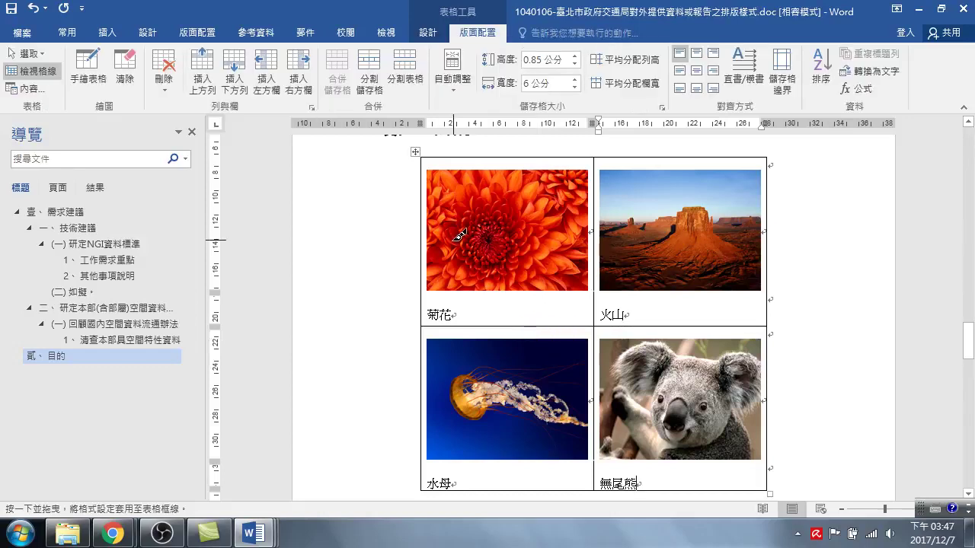
left_click(583, 221)
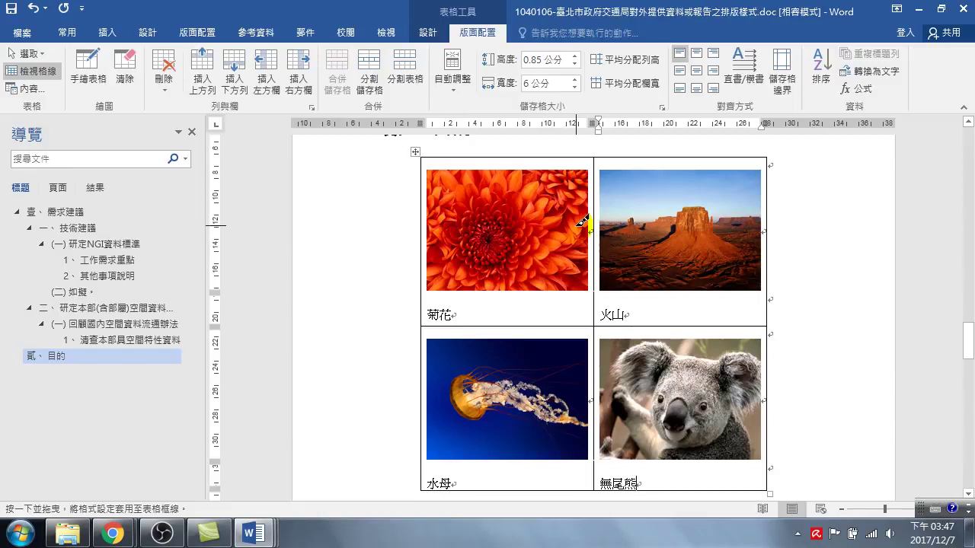